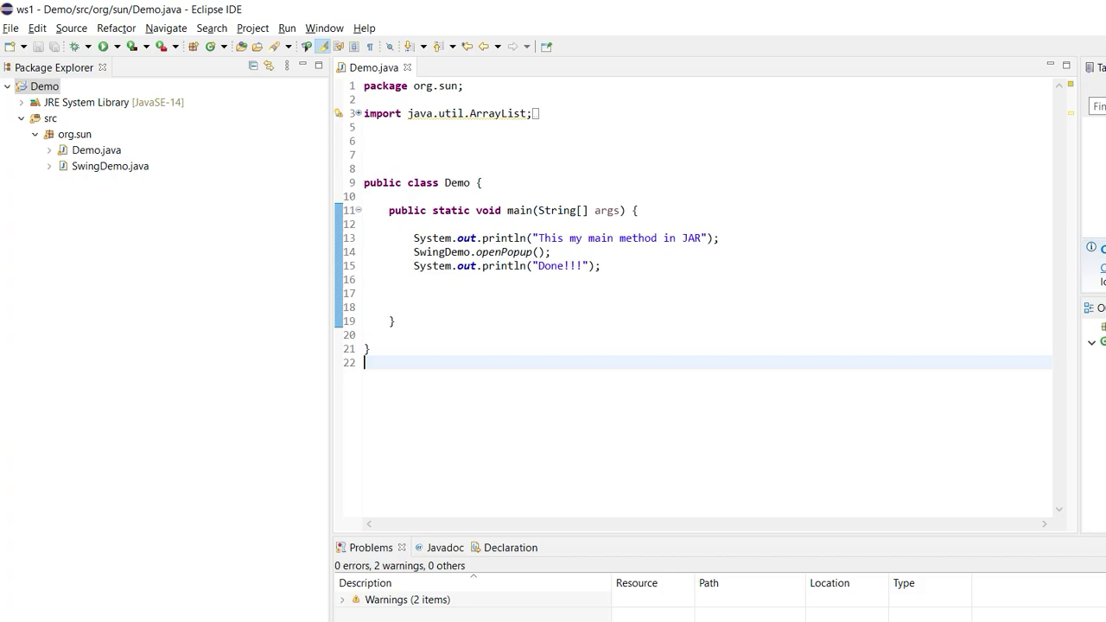
Enter Oracle on a blank line below the Done!!! print statement in the main method and request code completion proposals
key("Up")
key("Up")
key("Up")
key("Up")
key("Up")
key("End")
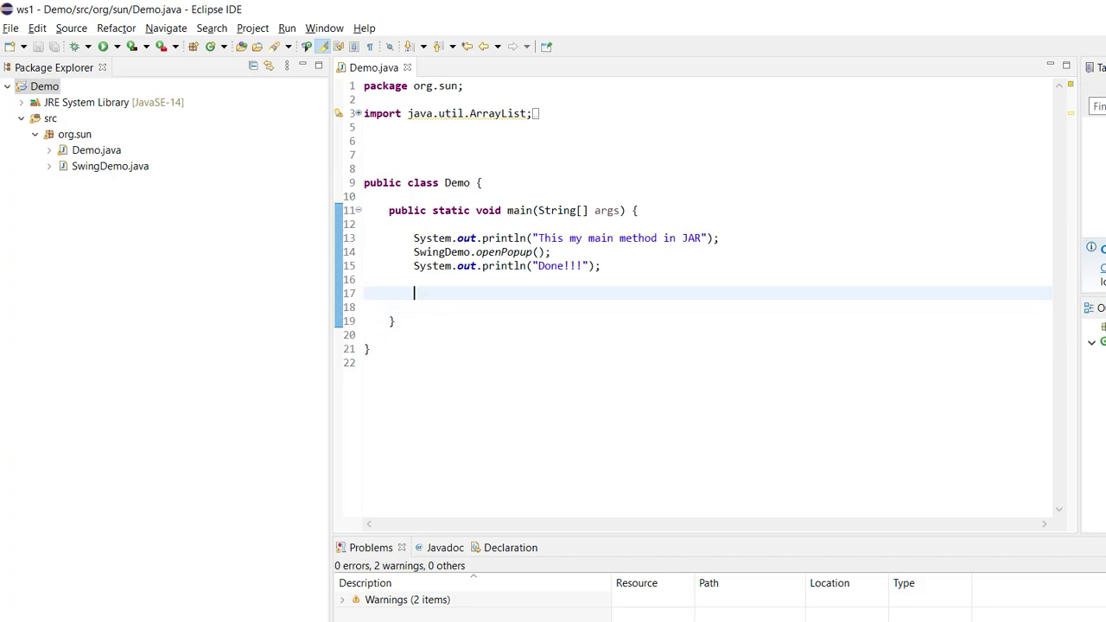
type("Ora")
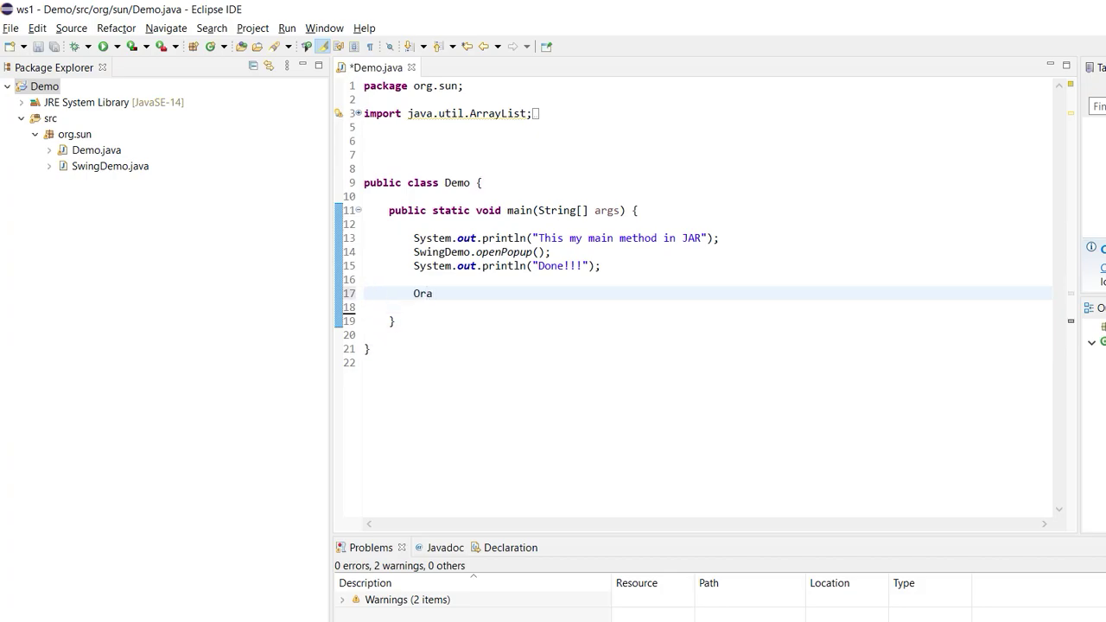
key("ctrl+space")
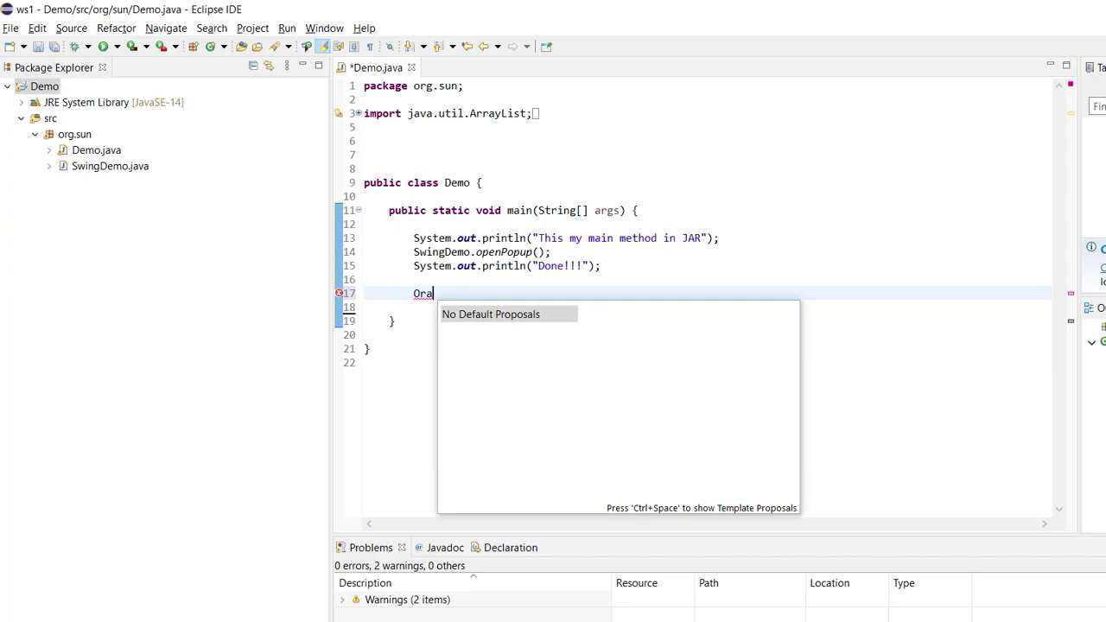
type("cle")
key("ctrl+space")
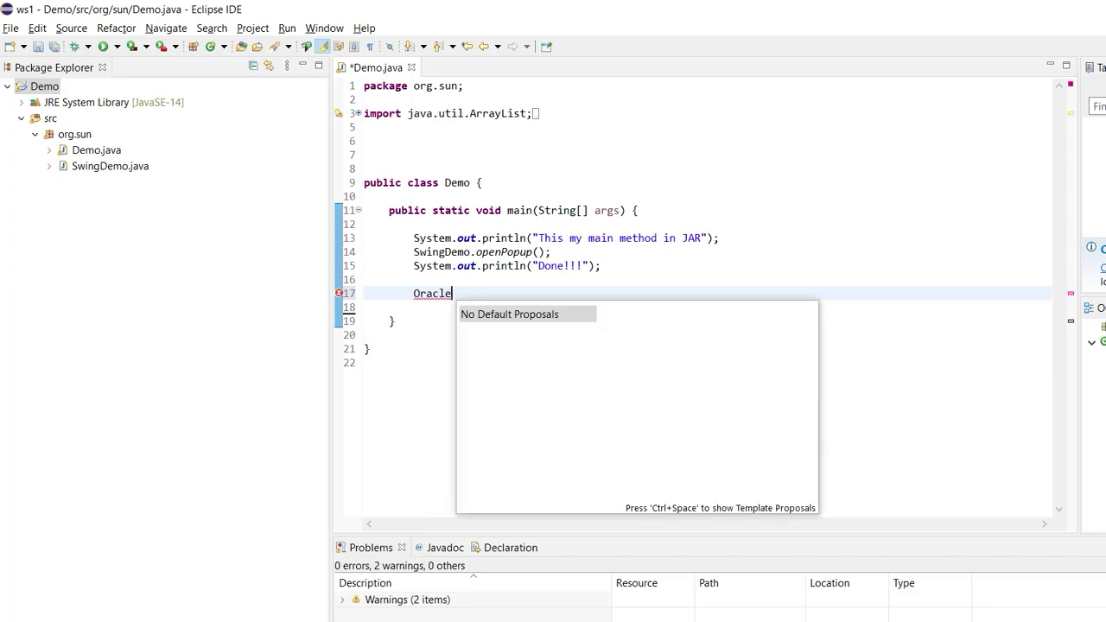
left_click(522, 210)
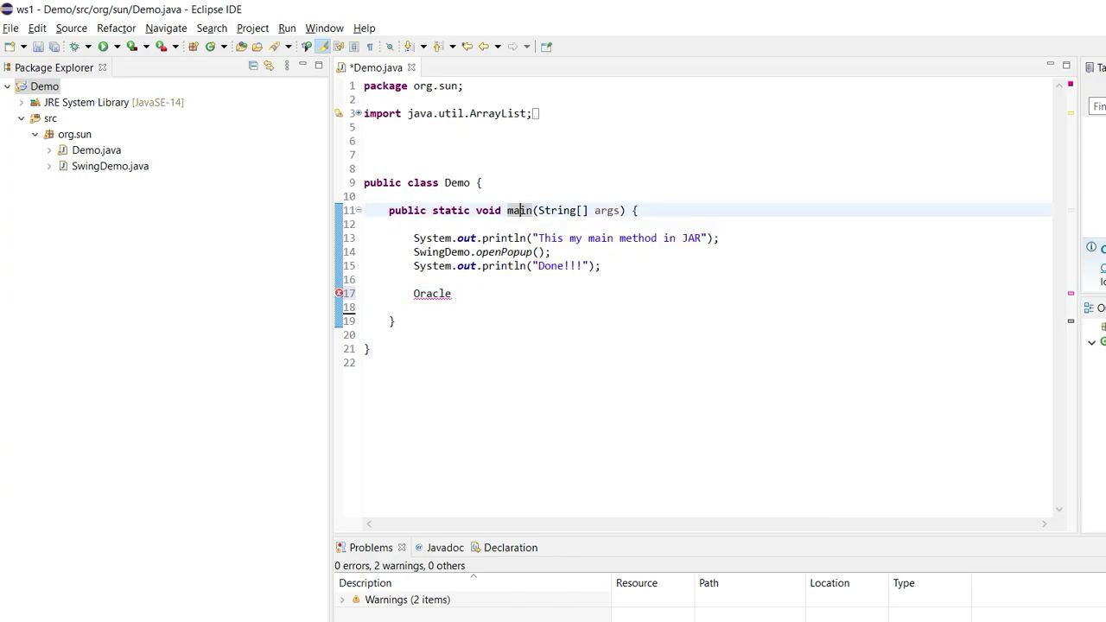
left_click(483, 182)
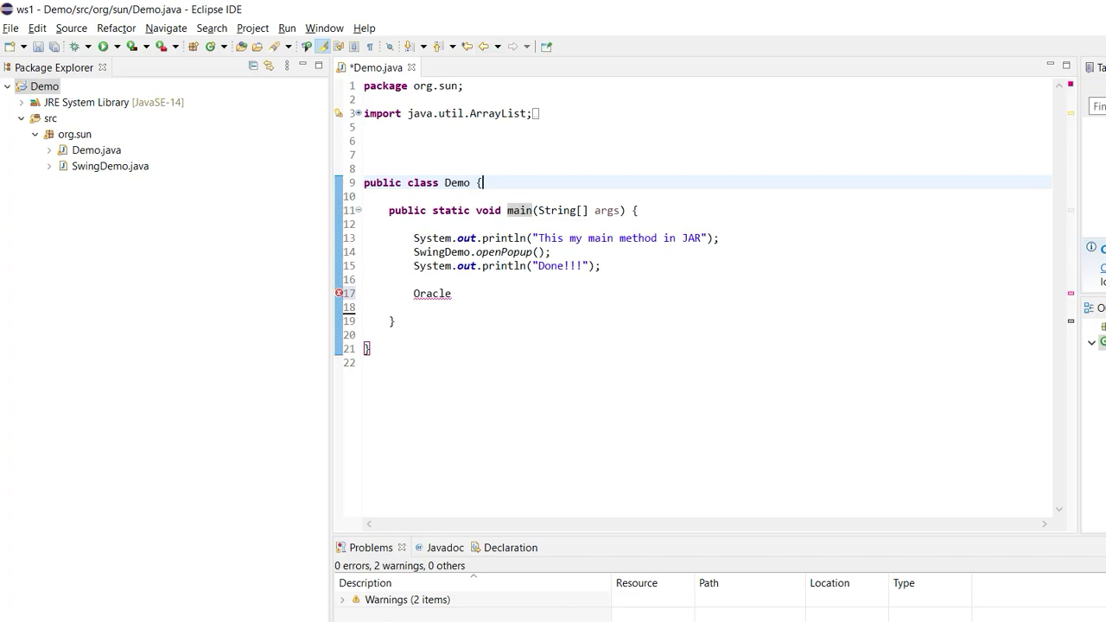
Switch to File Explorer, locate ojdbc7.jar in the Downloads folder on Work (D:), and return to the Demo project in Eclipse
key("alt+Tab")
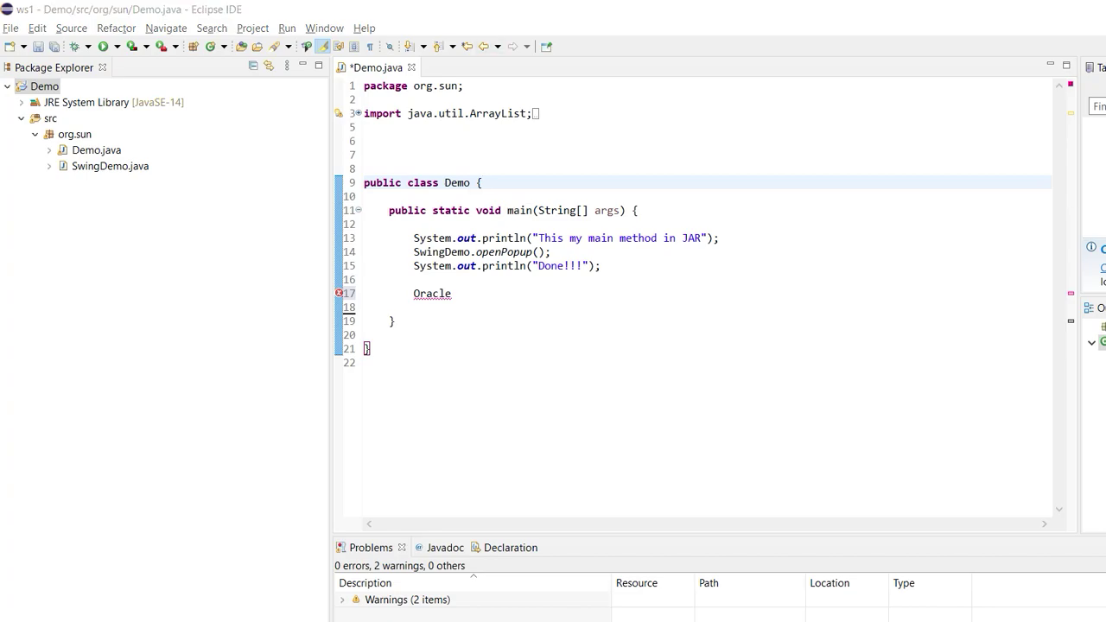
left_click(637, 260)
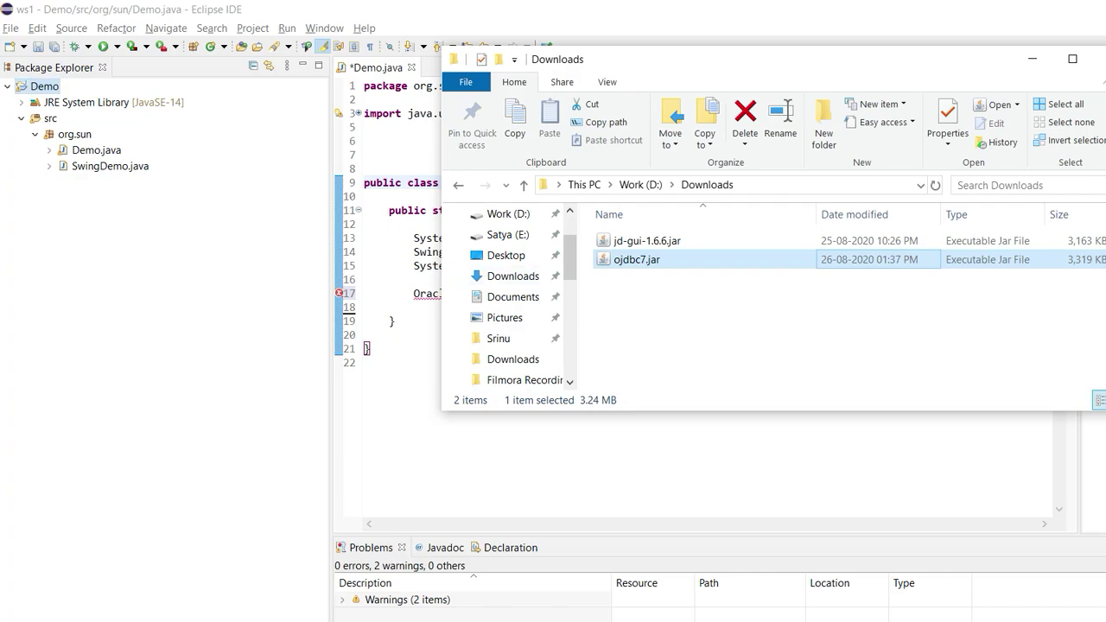
left_click(44, 86)
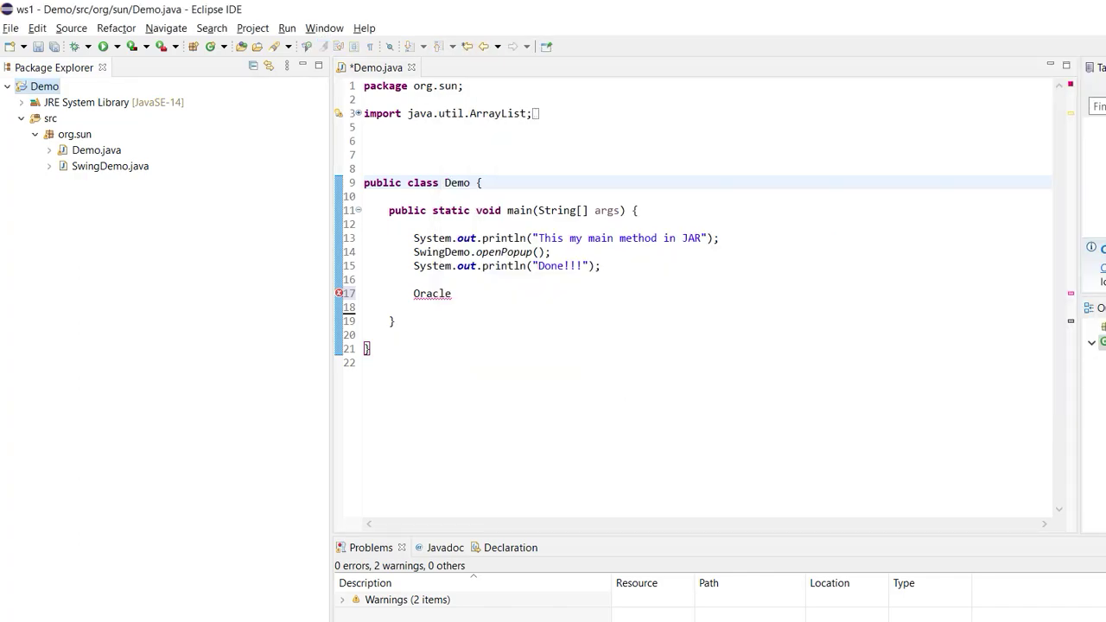
View the libraries in the Demo project's build path configuration, and close the properties without changes
right_click(46, 85)
left_click(366, 127)
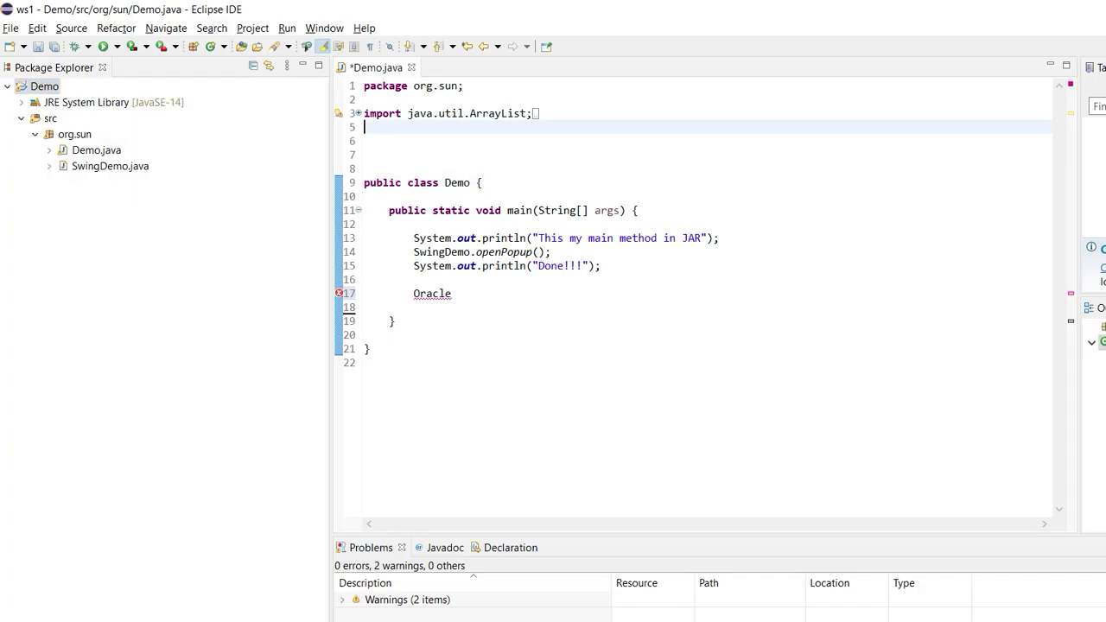
left_click(44, 87)
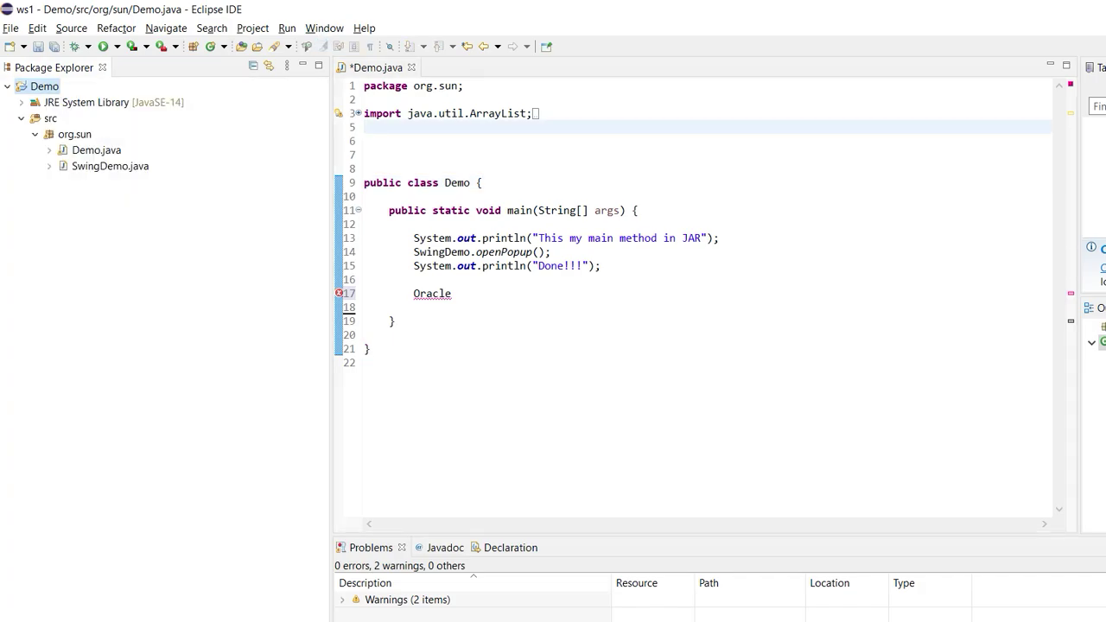
right_click(46, 86)
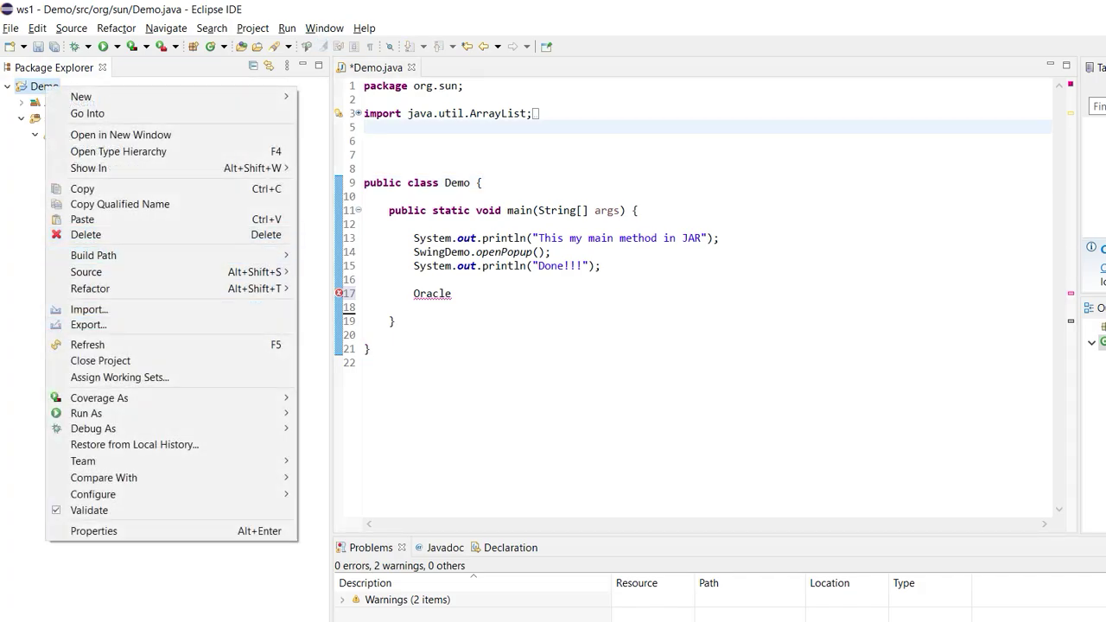
mouse_move(93, 255)
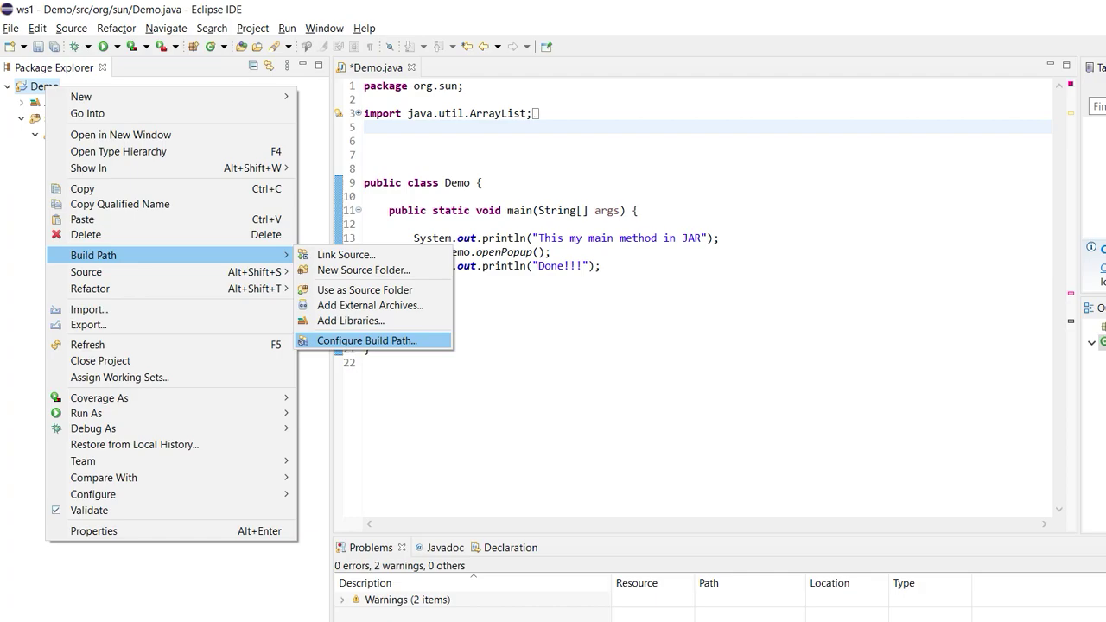
left_click(367, 340)
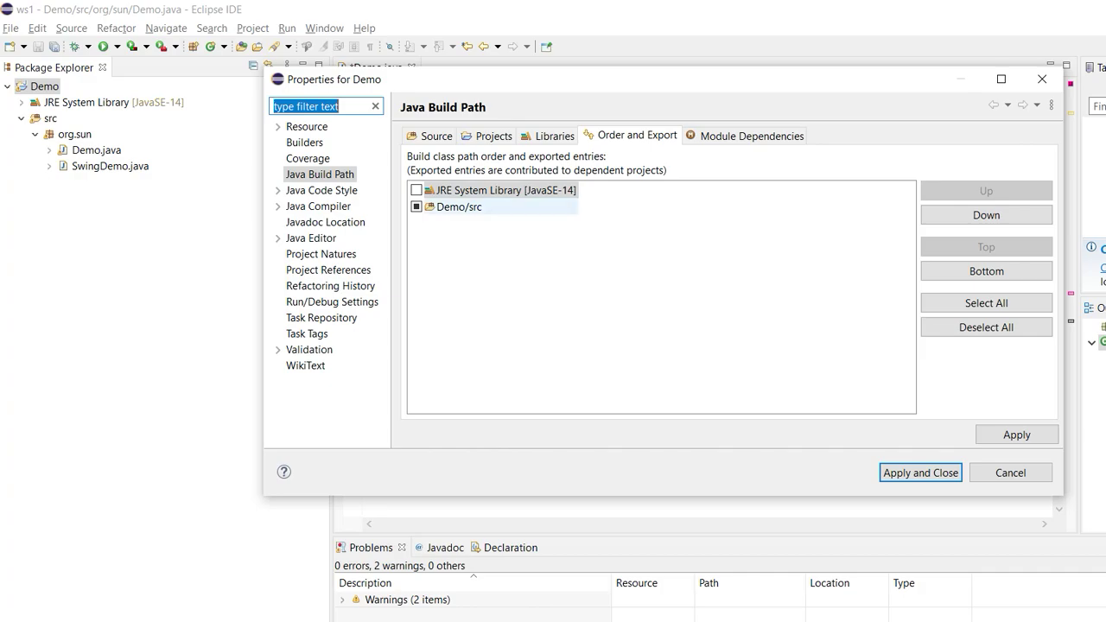
left_click(553, 136)
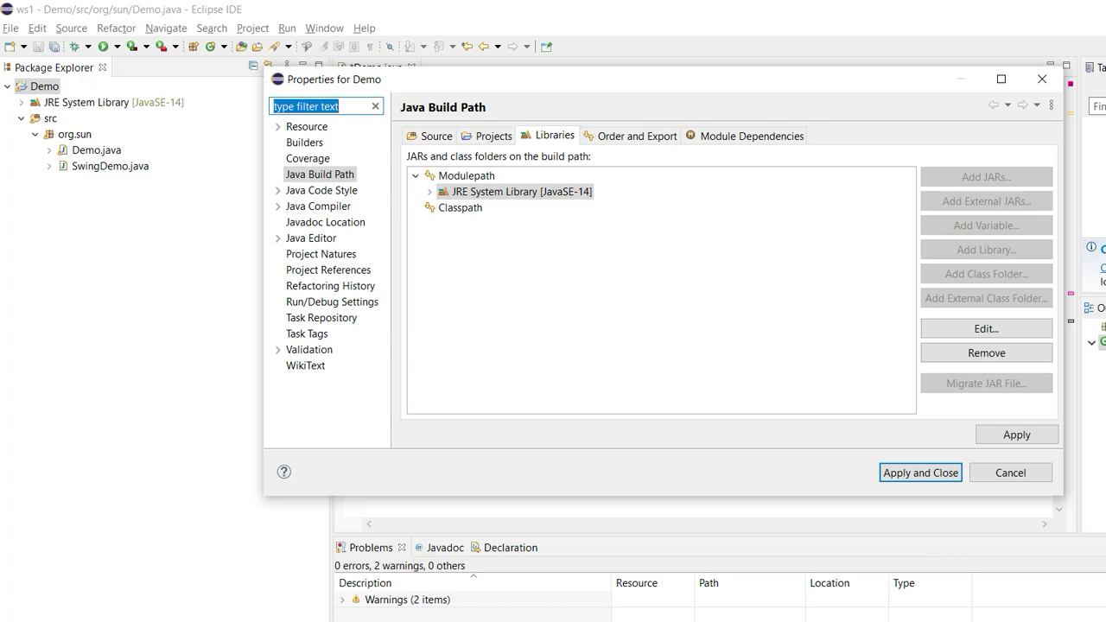
left_click(1043, 78)
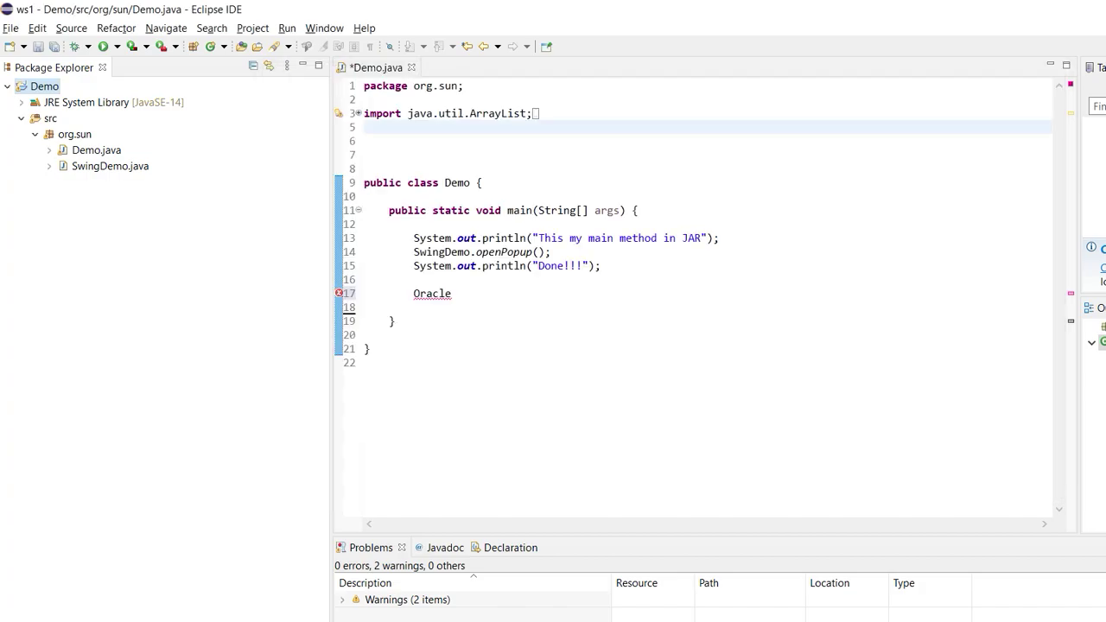
Open the Demo project's Java Build Path libraries and start adding an external JAR to the Classpath
left_click(253, 28)
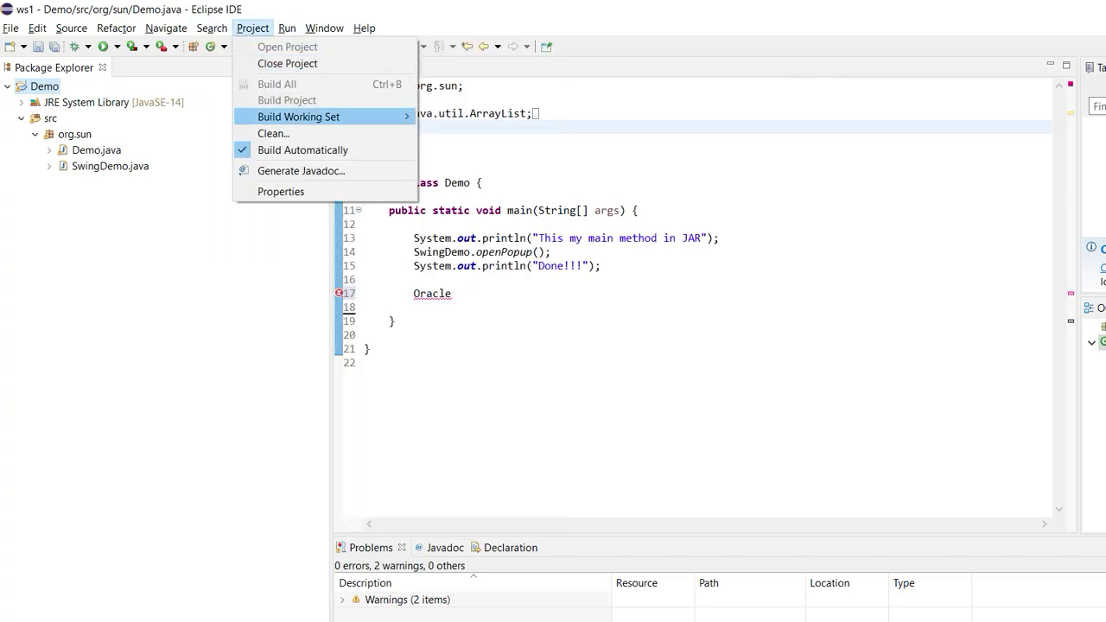
left_click(281, 192)
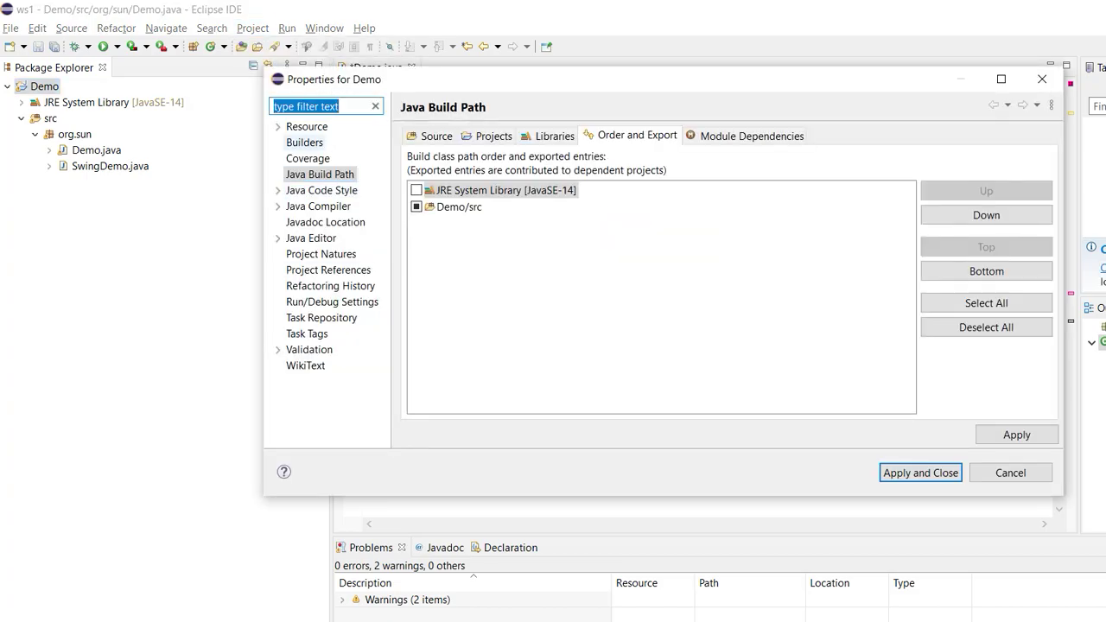
left_click(320, 175)
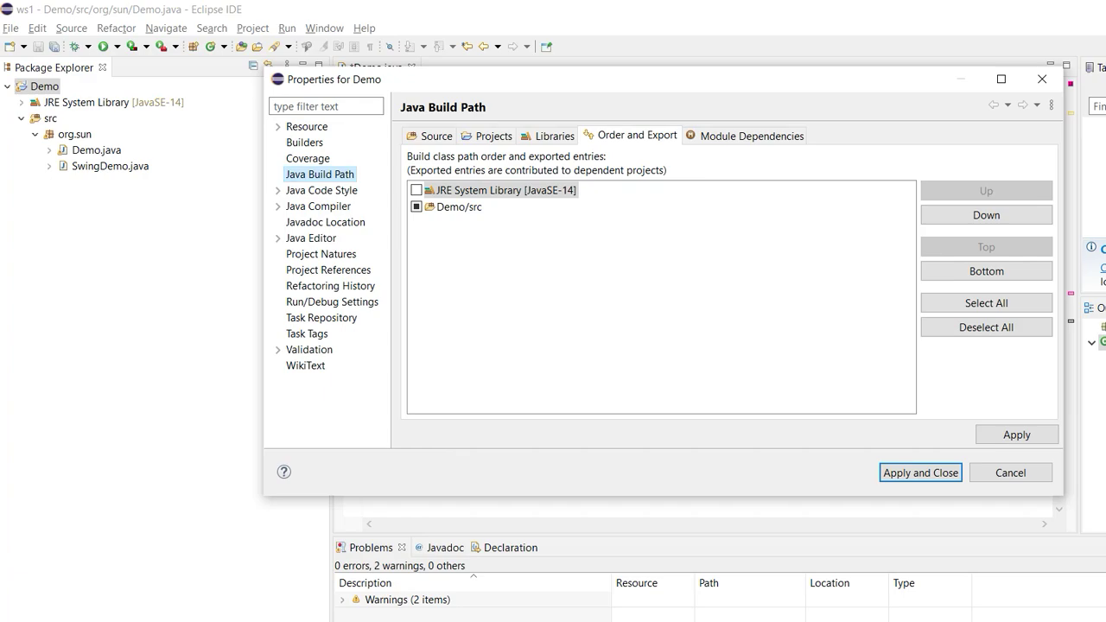
left_click(549, 136)
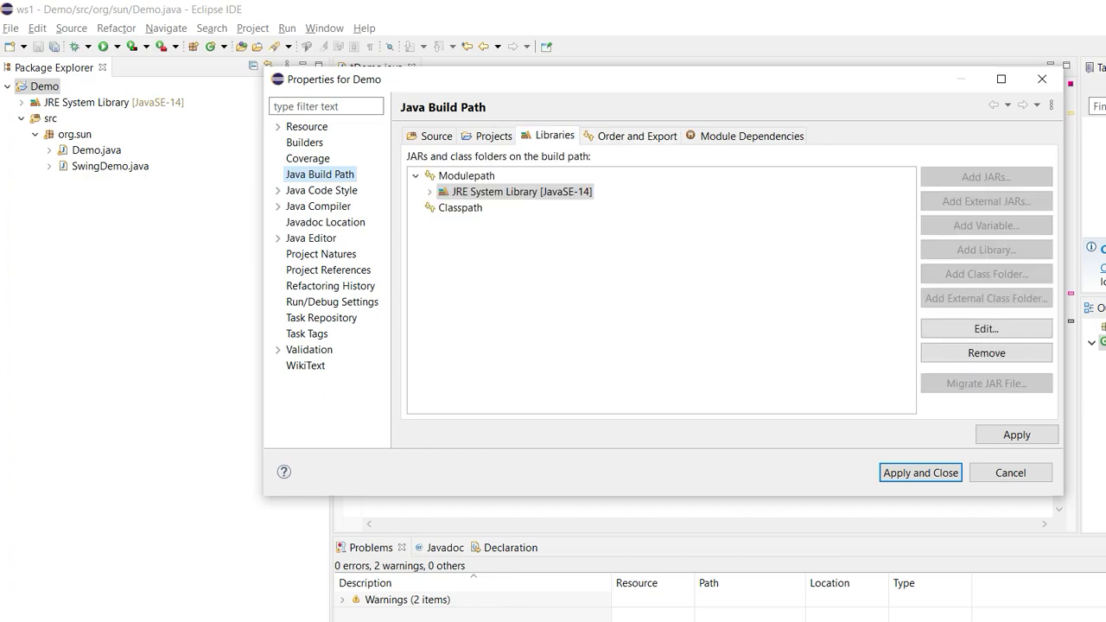
left_click(460, 208)
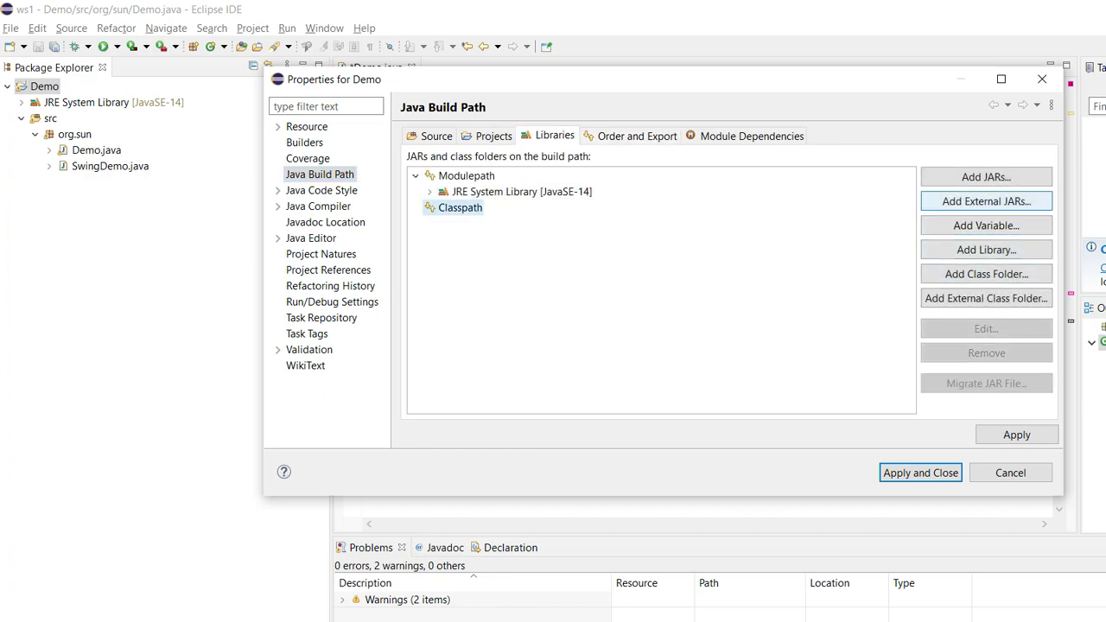
left_click(986, 201)
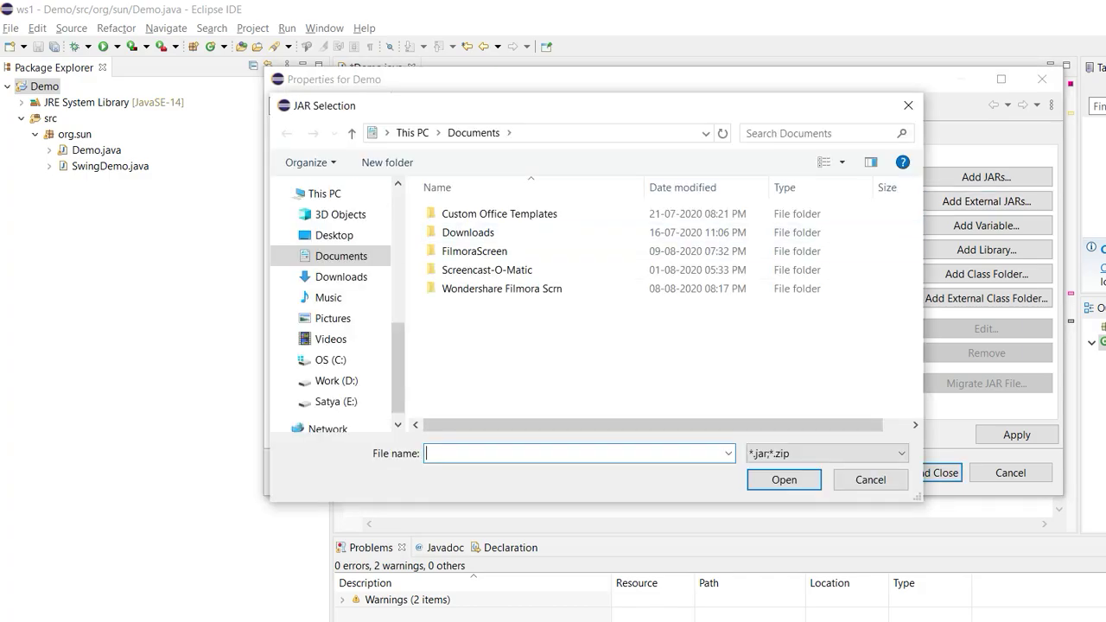
Choose ojdbc7.jar from D:\Downloads as the external JAR and apply the build path changes
key("alt+Tab")
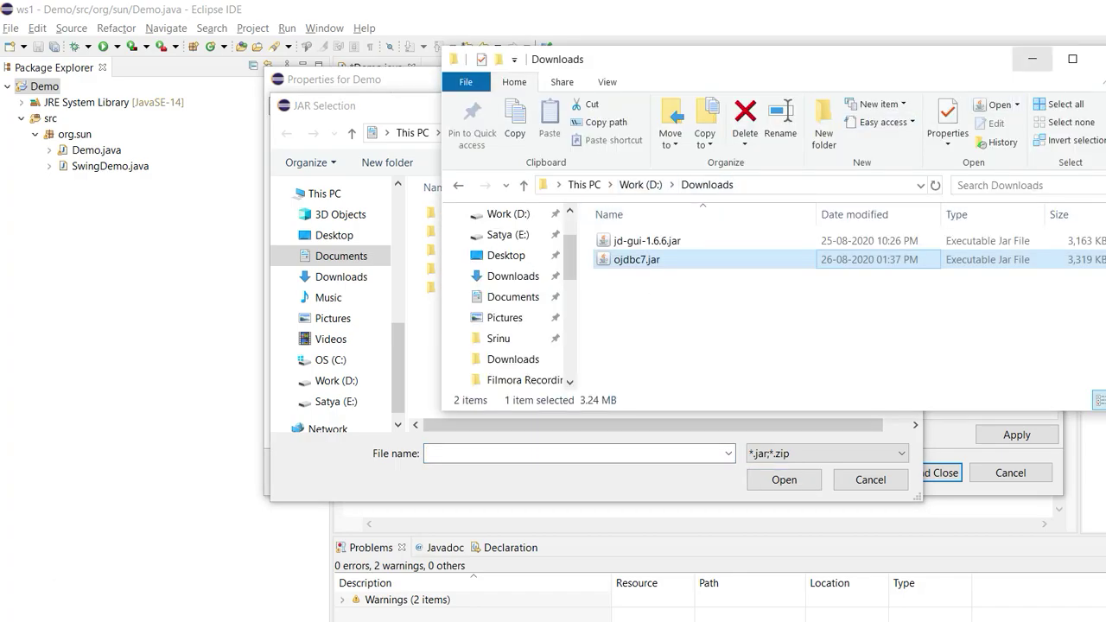
left_click(1032, 59)
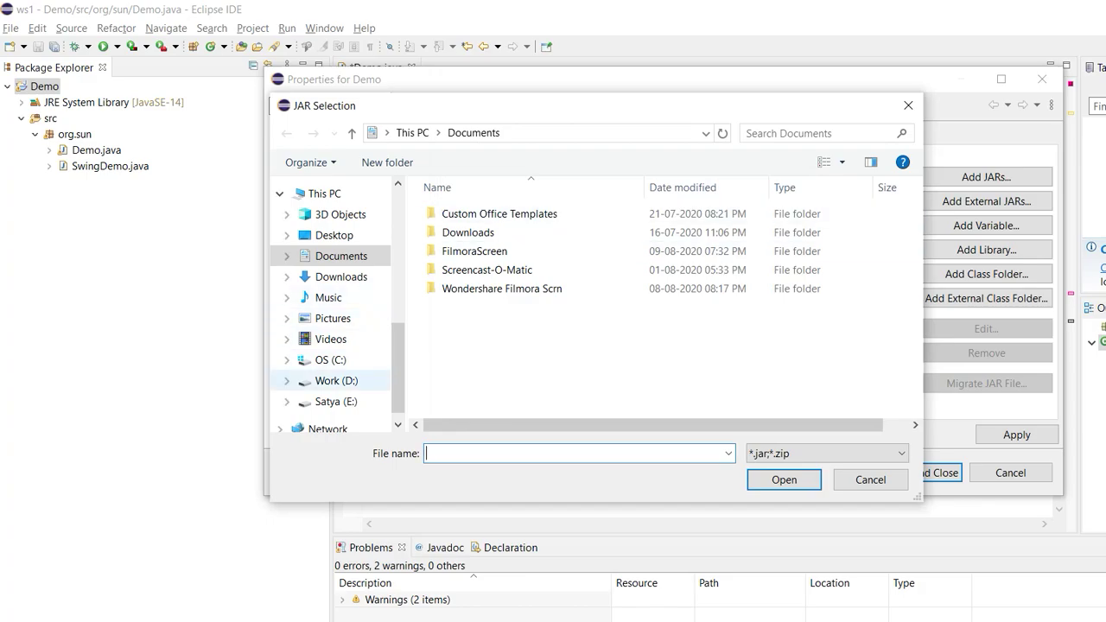
left_click(335, 401)
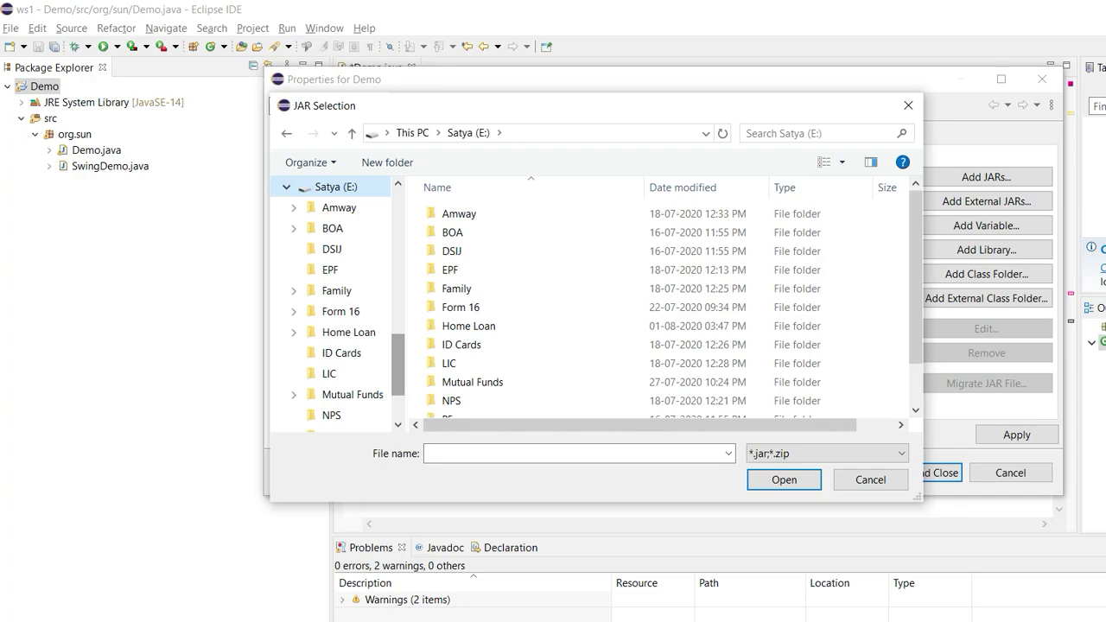
scroll(337, 263, "up", 8)
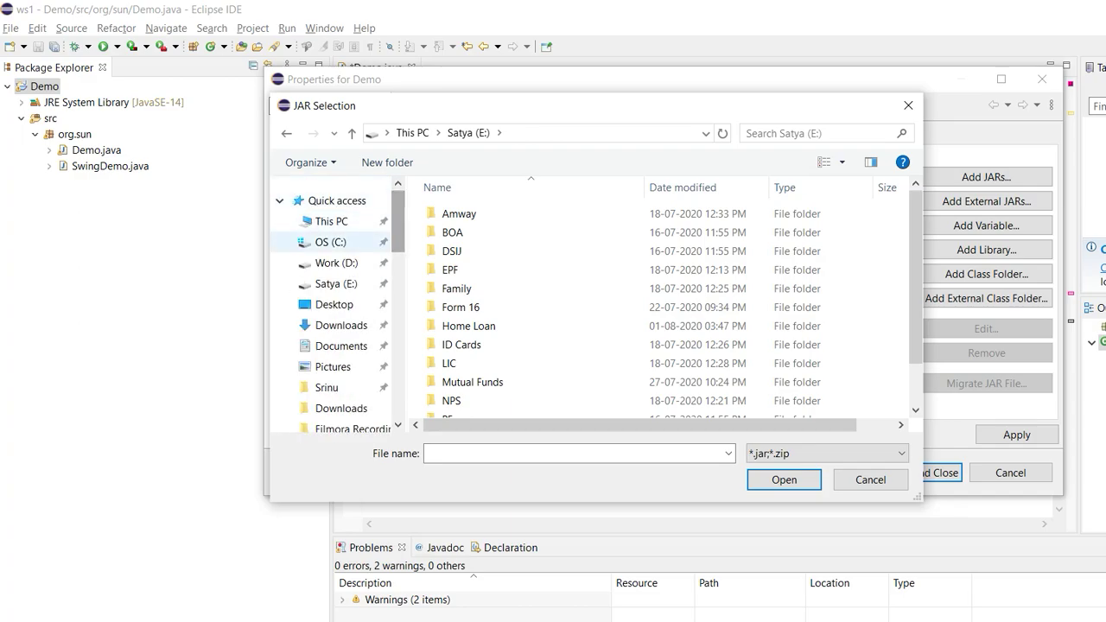
left_click(337, 263)
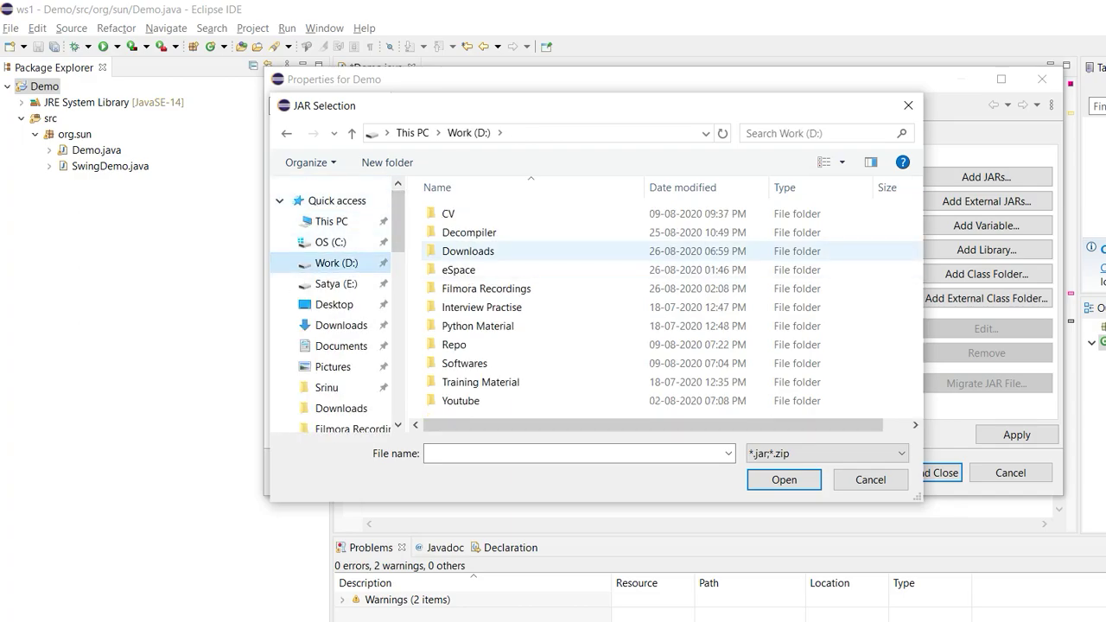
double_click(468, 250)
left_click(466, 233)
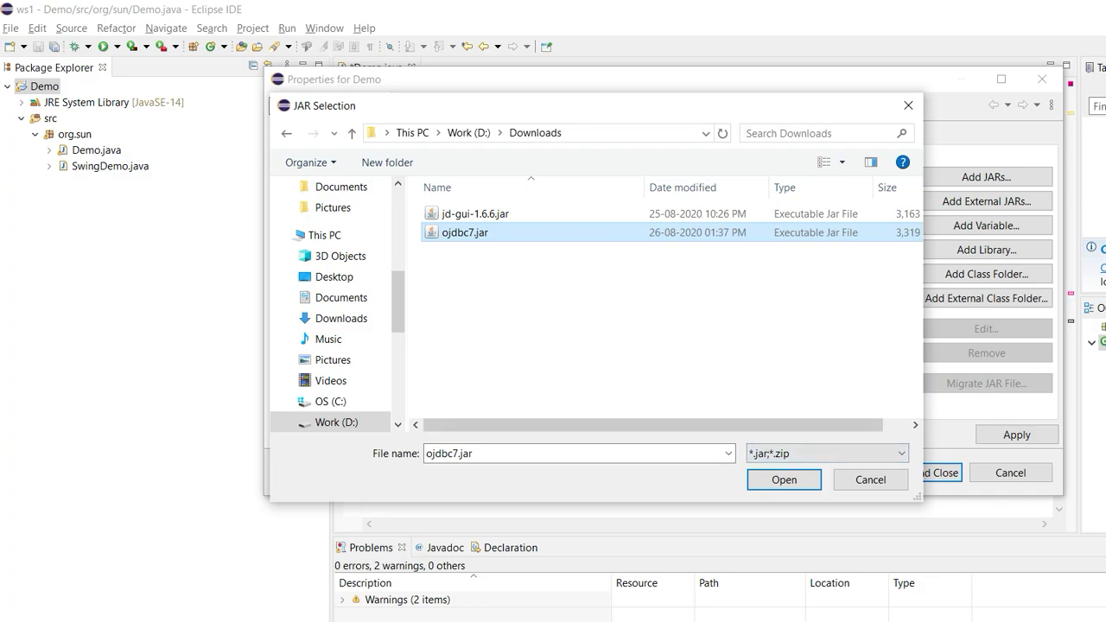
left_click(784, 480)
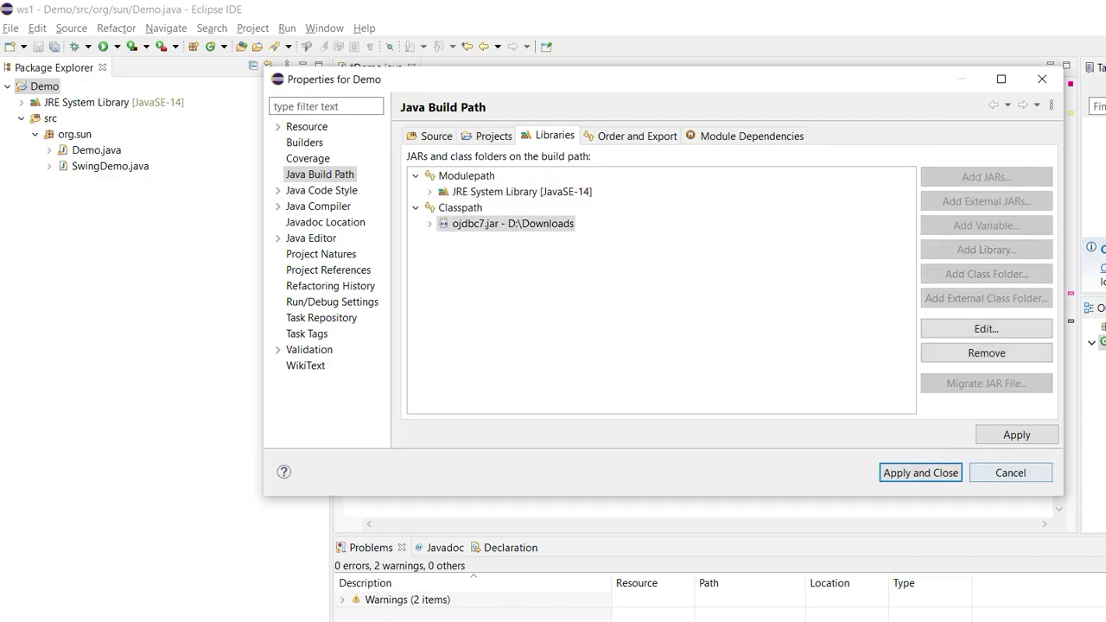
left_click(1017, 435)
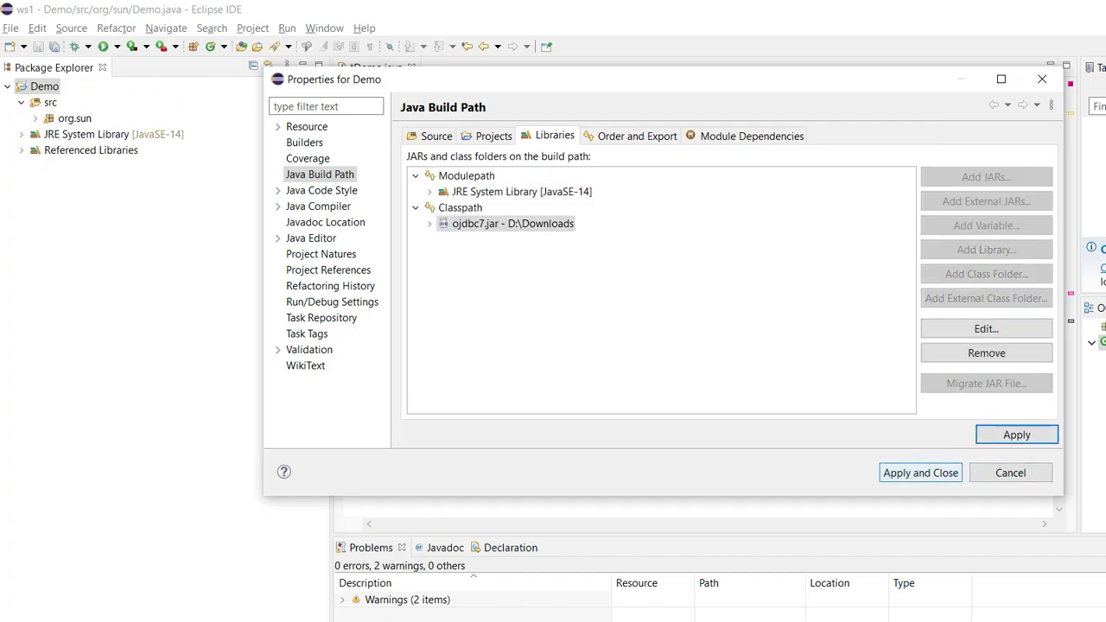
left_click(921, 473)
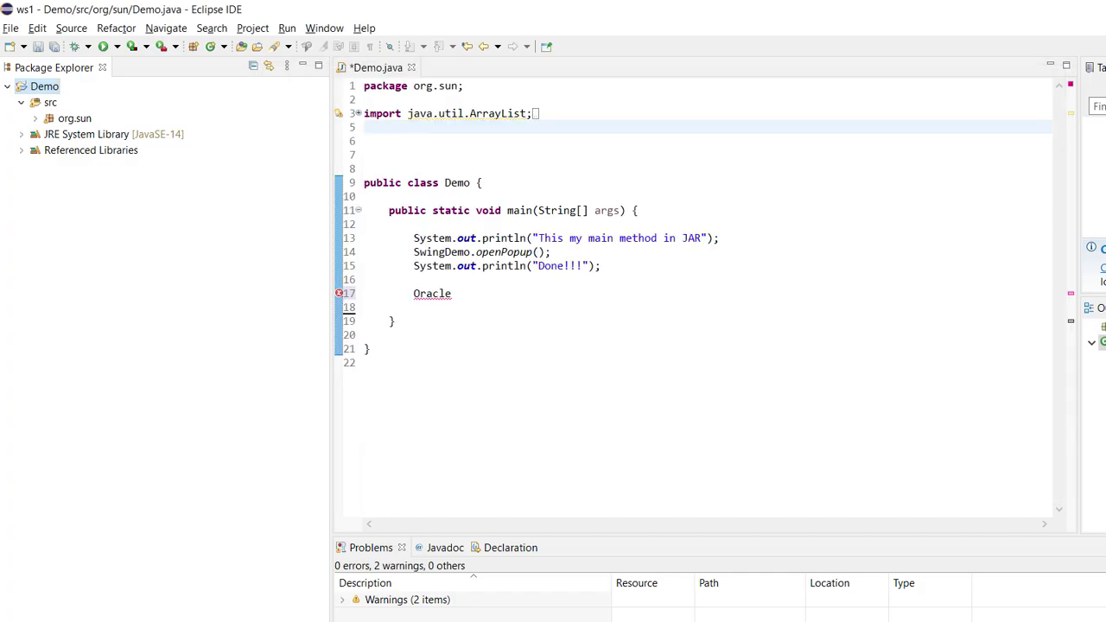
Collapse the src folder and expand Referenced Libraries in the Demo project to check for ojdbc7.jar
key("Down")
key("Left")
key("Down")
key("Up")
key("Up")
key("Down")
key("Down")
key("Down")
key("Right")
key("Down")
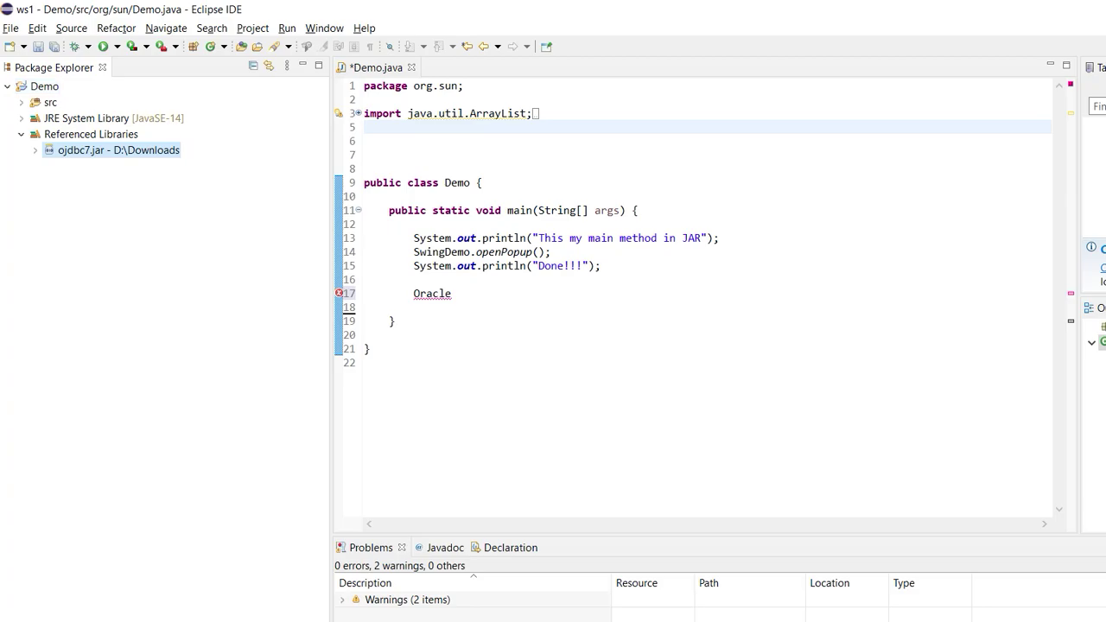
Complete the Oracle entry in Demo.java's main method to the OracleDriver class from oracle.jdbc.driver using content assist
left_click(452, 294)
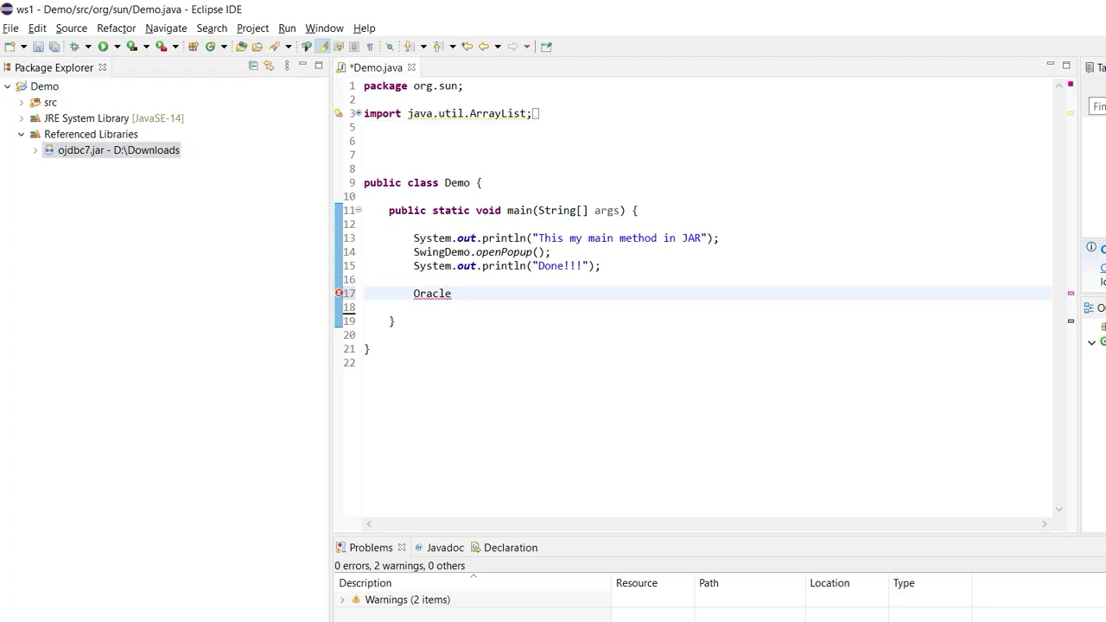
key("ctrl+space")
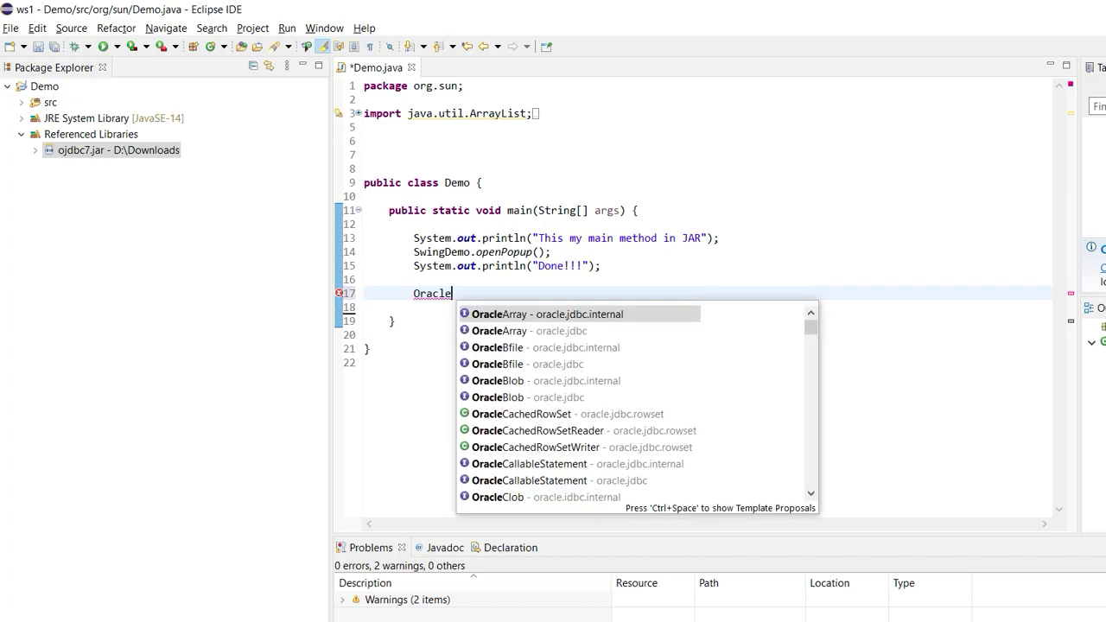
type("drive")
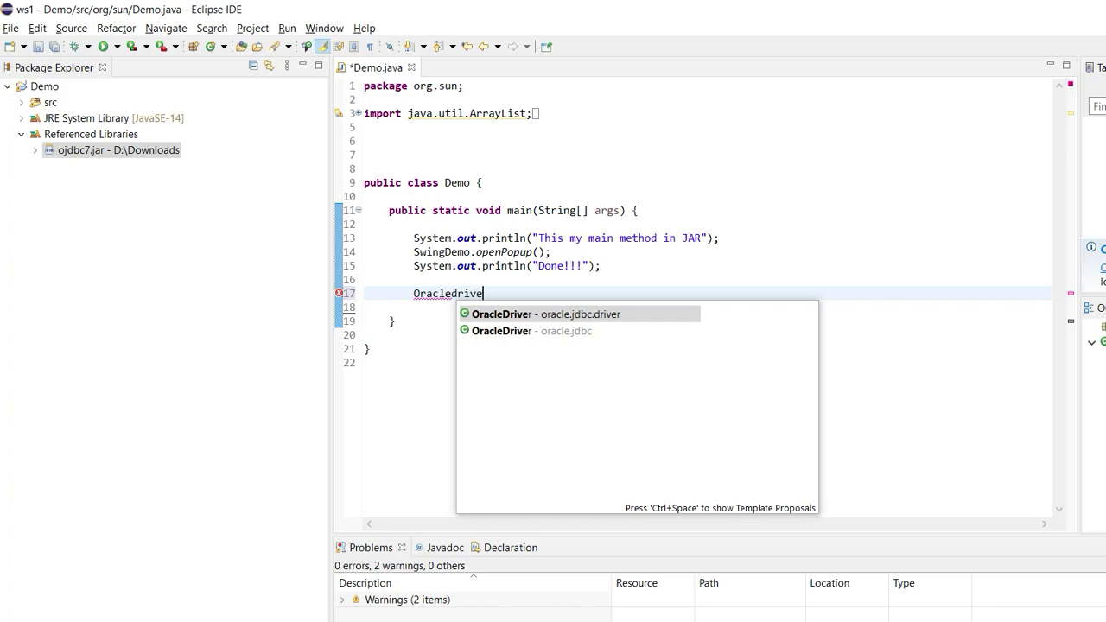
key("Down")
key("Up")
key("Return")
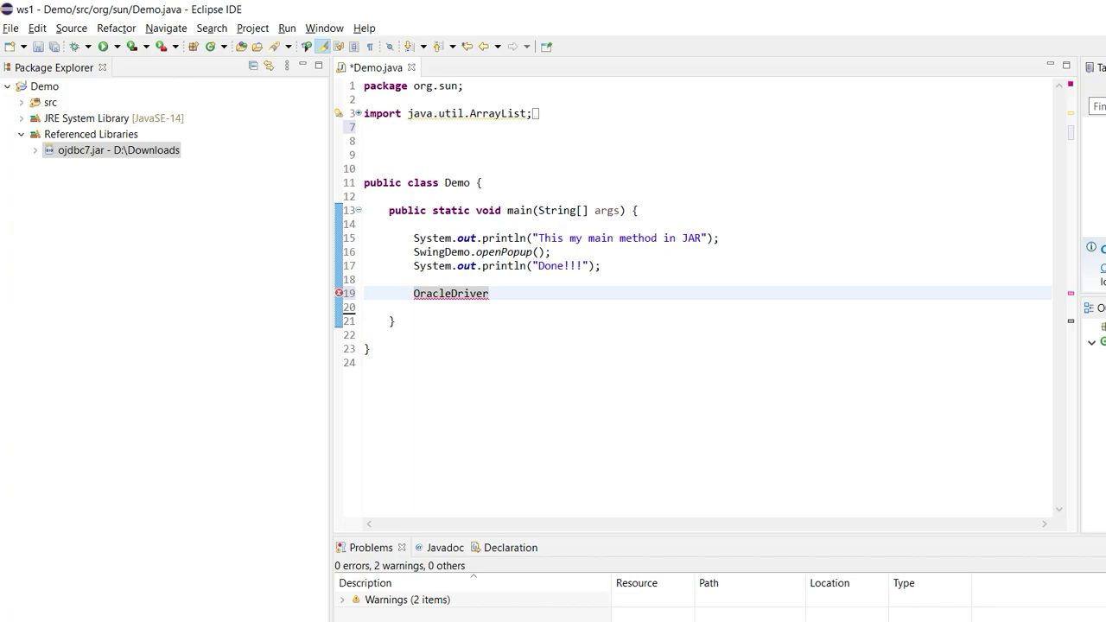
key("shift+Home")
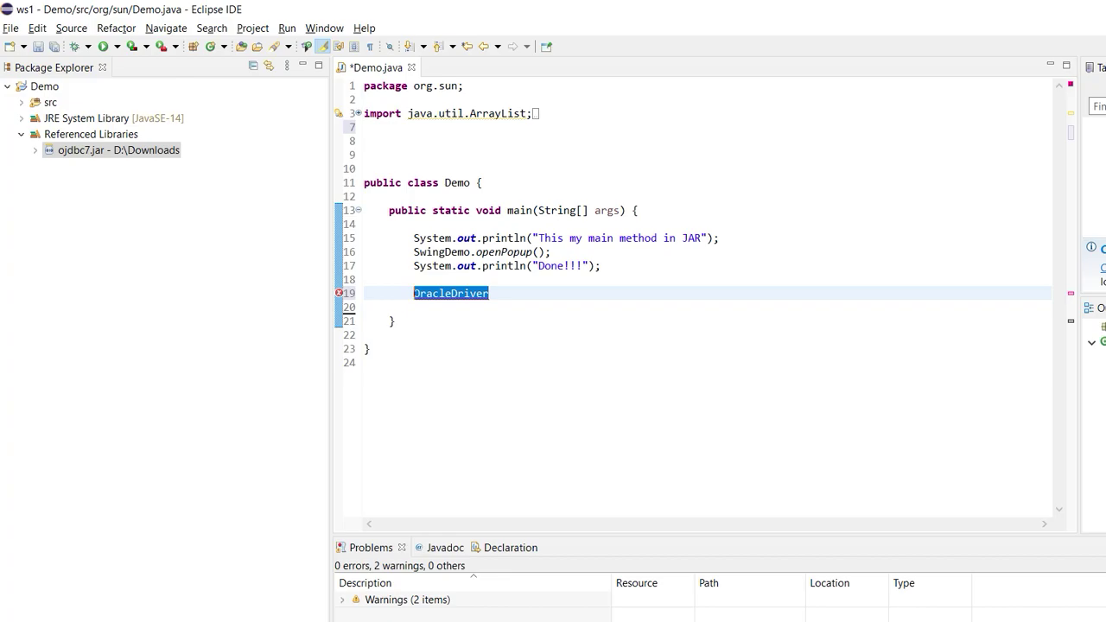
key("End")
key("shift+Home")
left_click(397, 322)
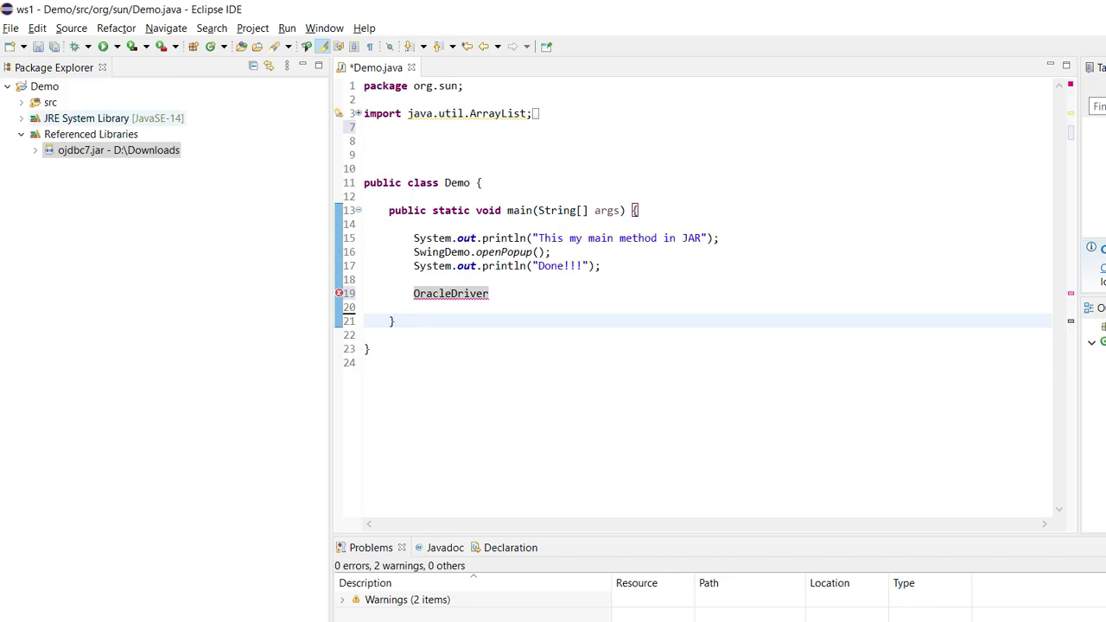
left_click(44, 86)
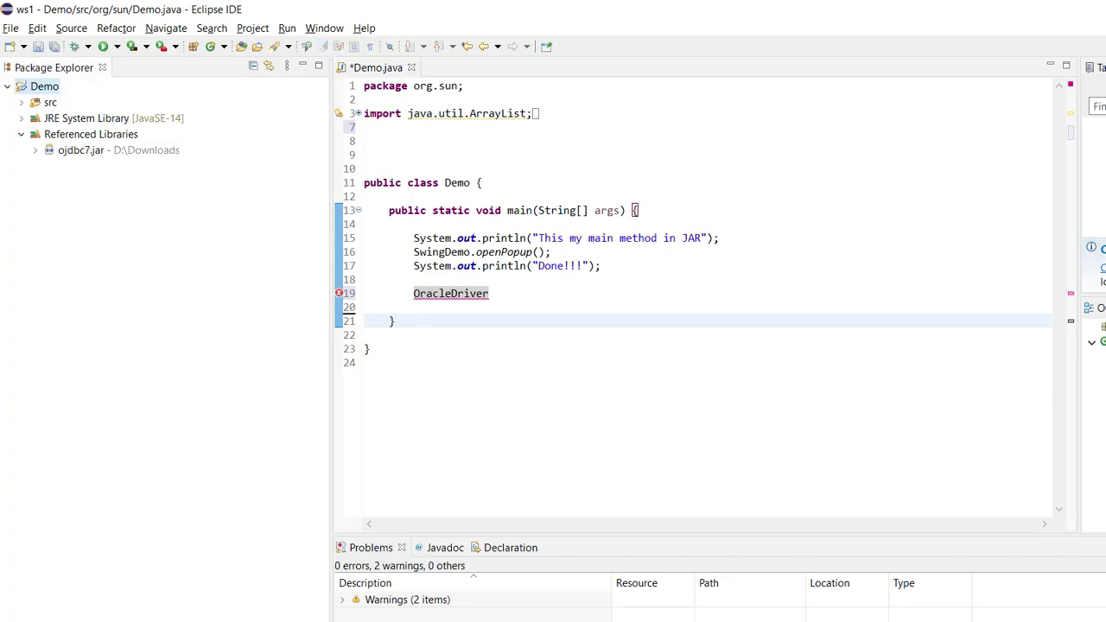
right_click(56, 84)
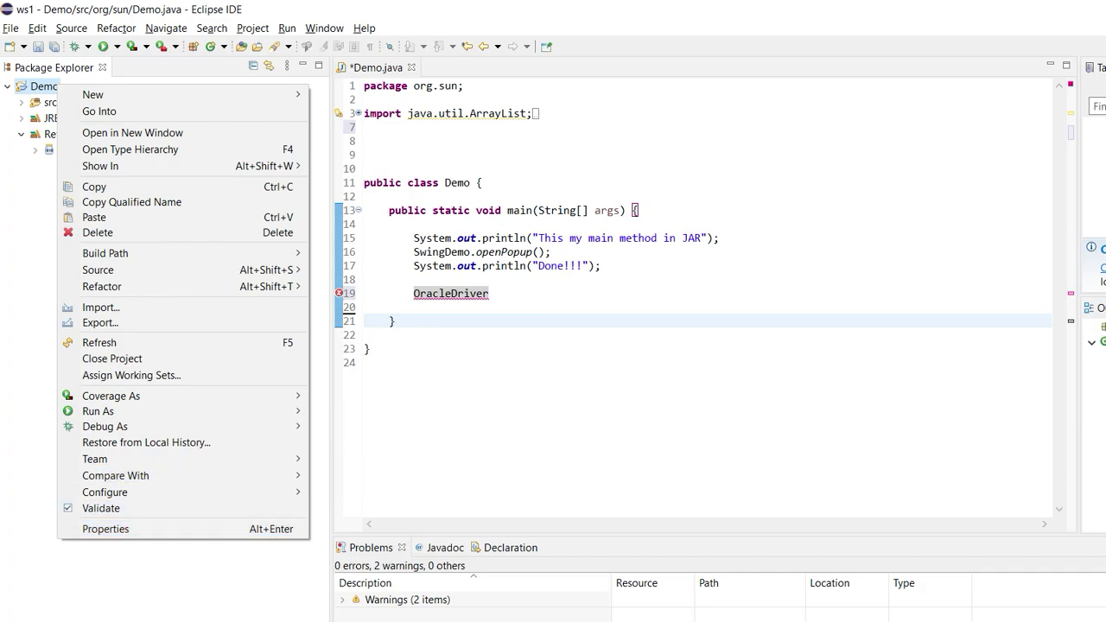
left_click(478, 252)
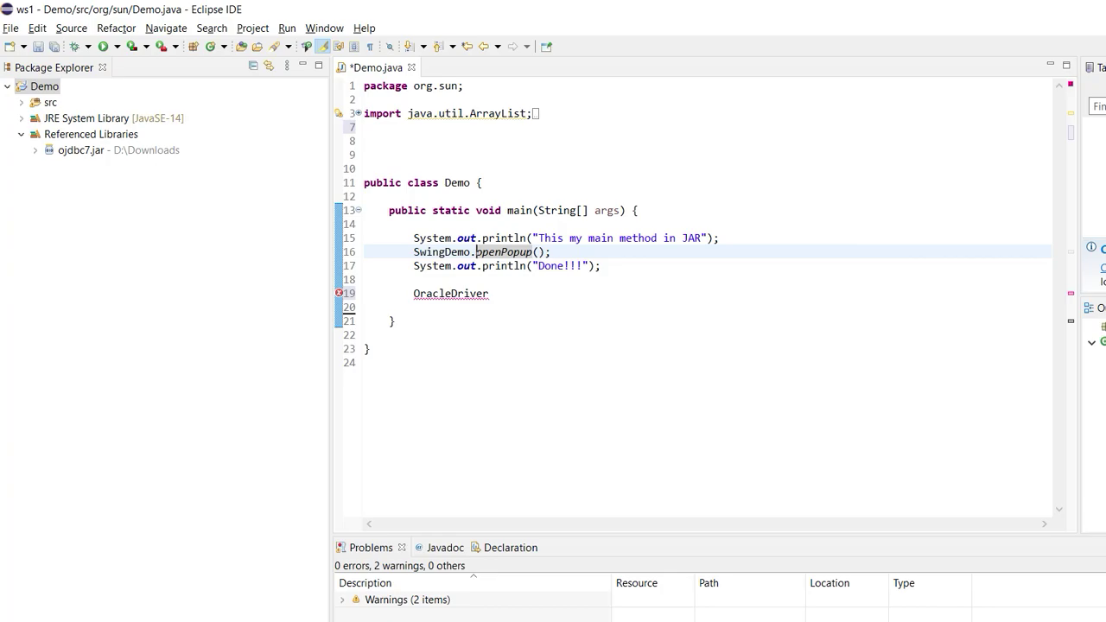
Show the Demo project's location in File Explorer from its Resource properties and open the Demo folder
left_click(44, 86)
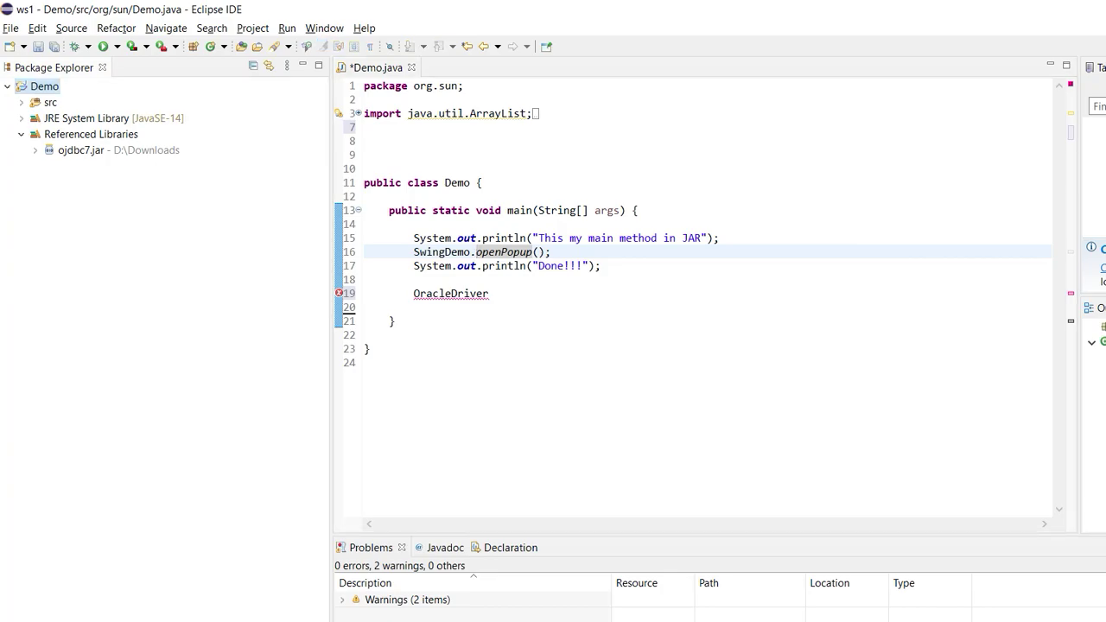
right_click(50, 87)
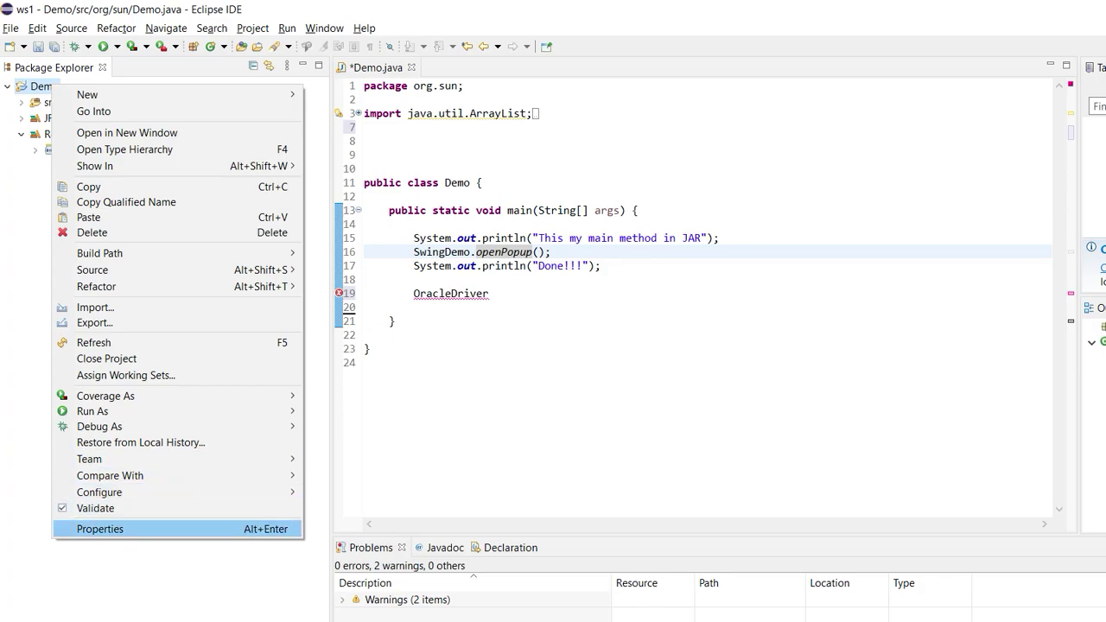
left_click(100, 529)
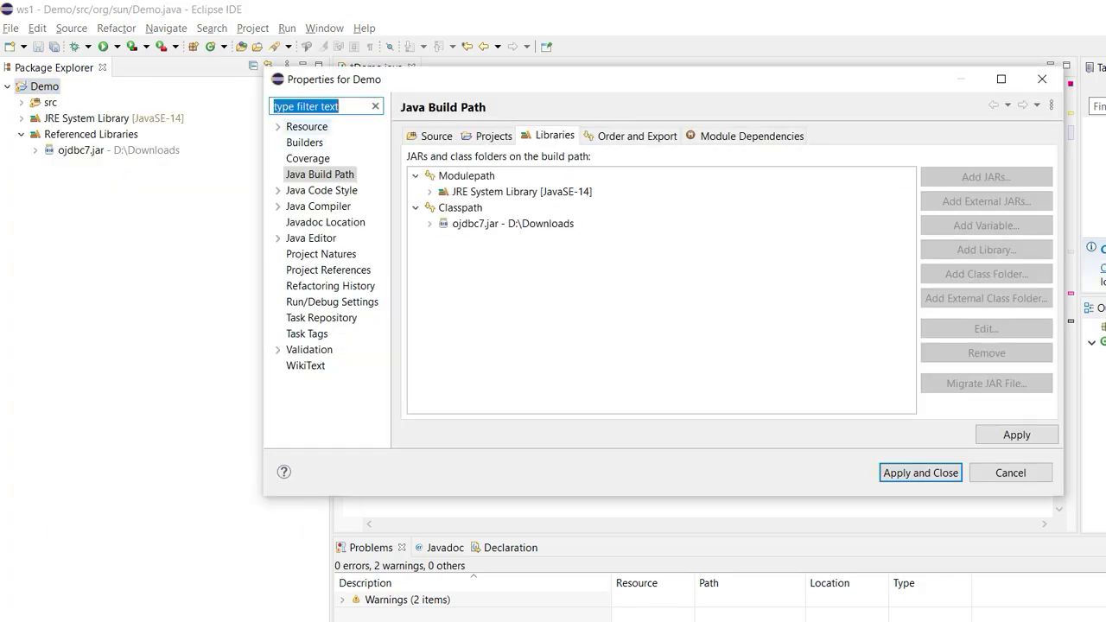
left_click(307, 126)
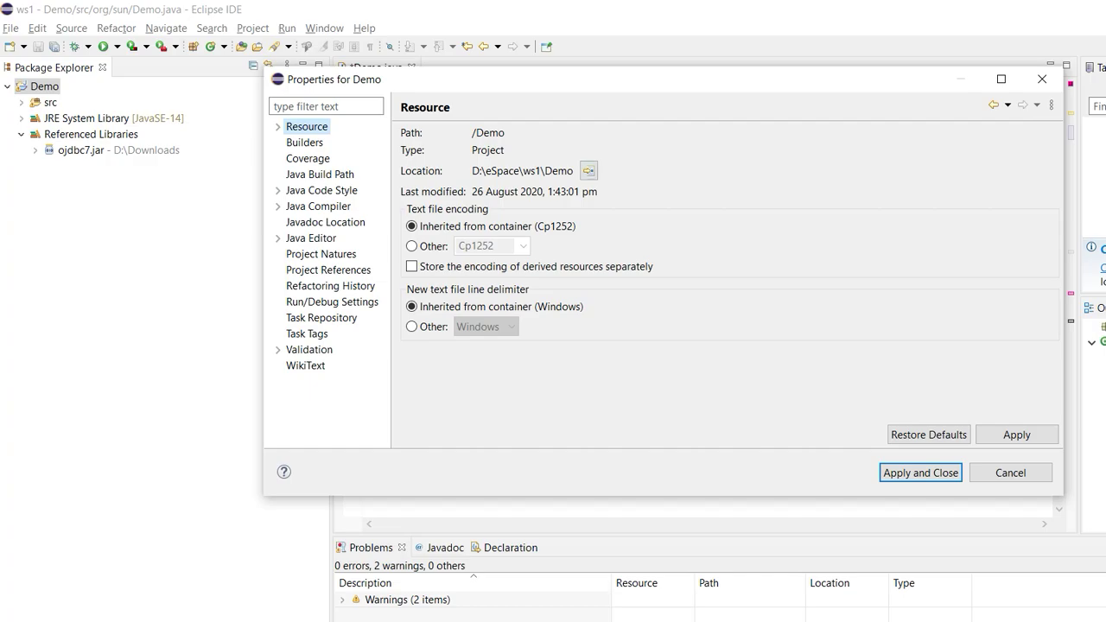
left_click(589, 171)
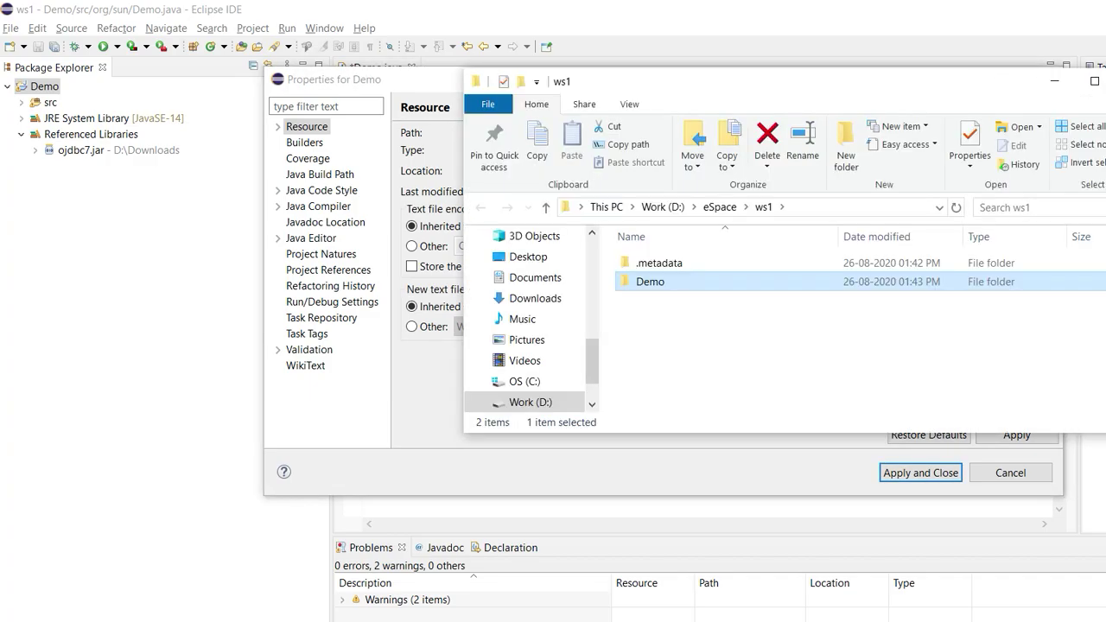
double_click(650, 282)
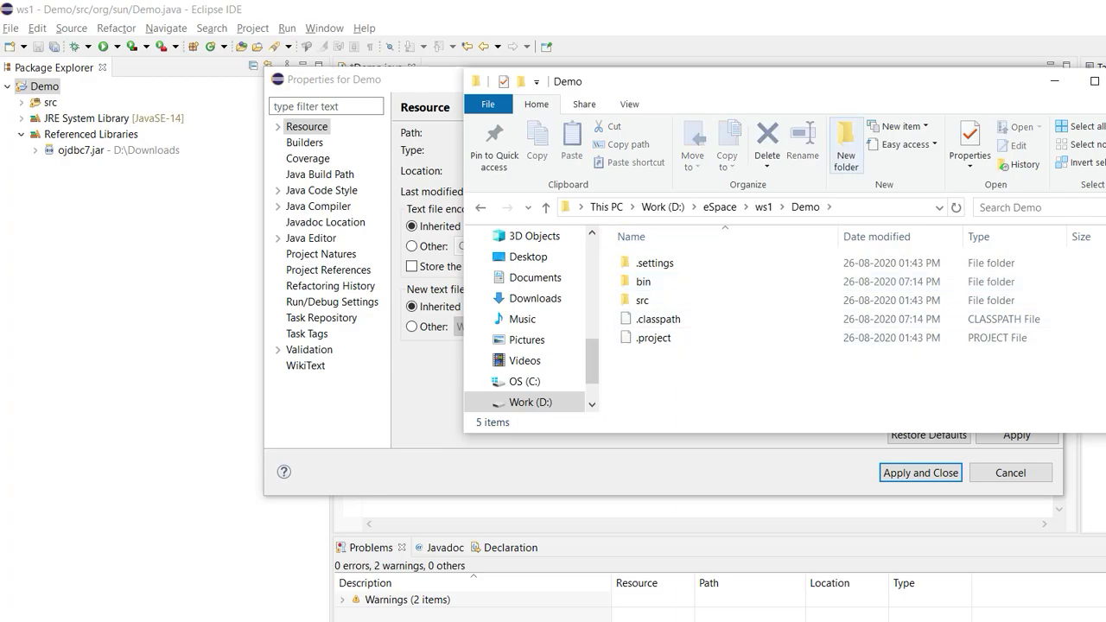
Create a new folder named lib inside the Demo project folder
left_click(847, 143)
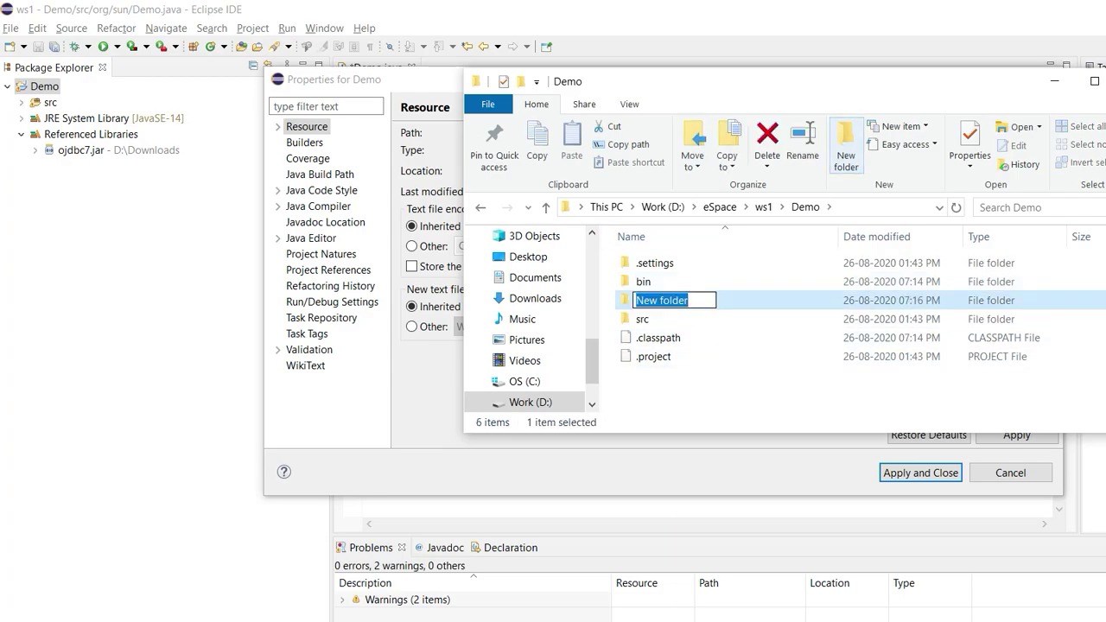
type("lib")
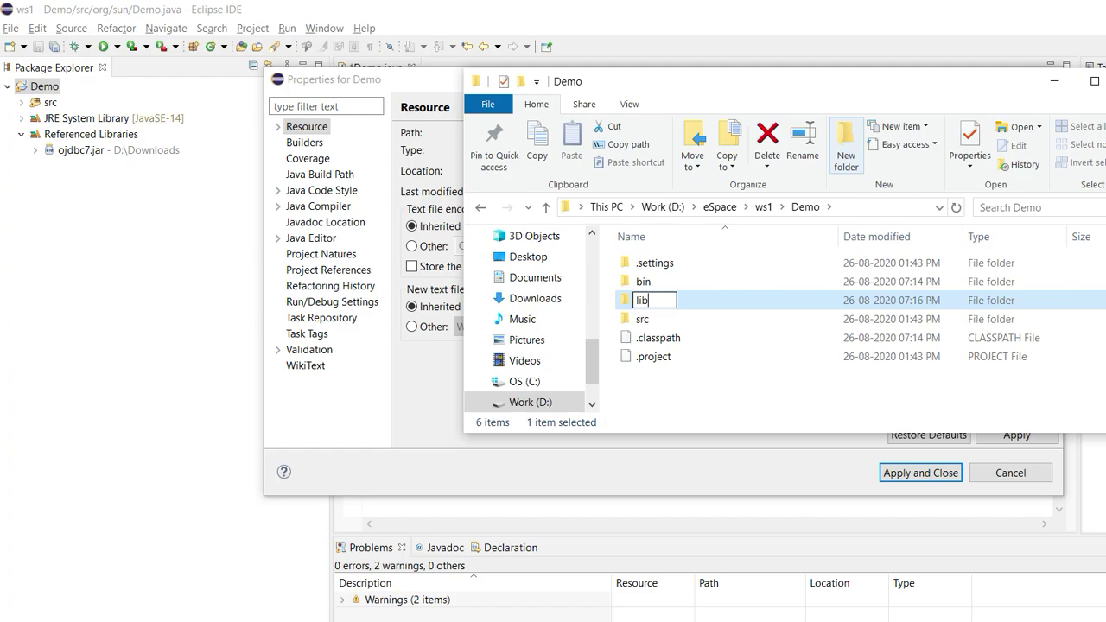
key("Return")
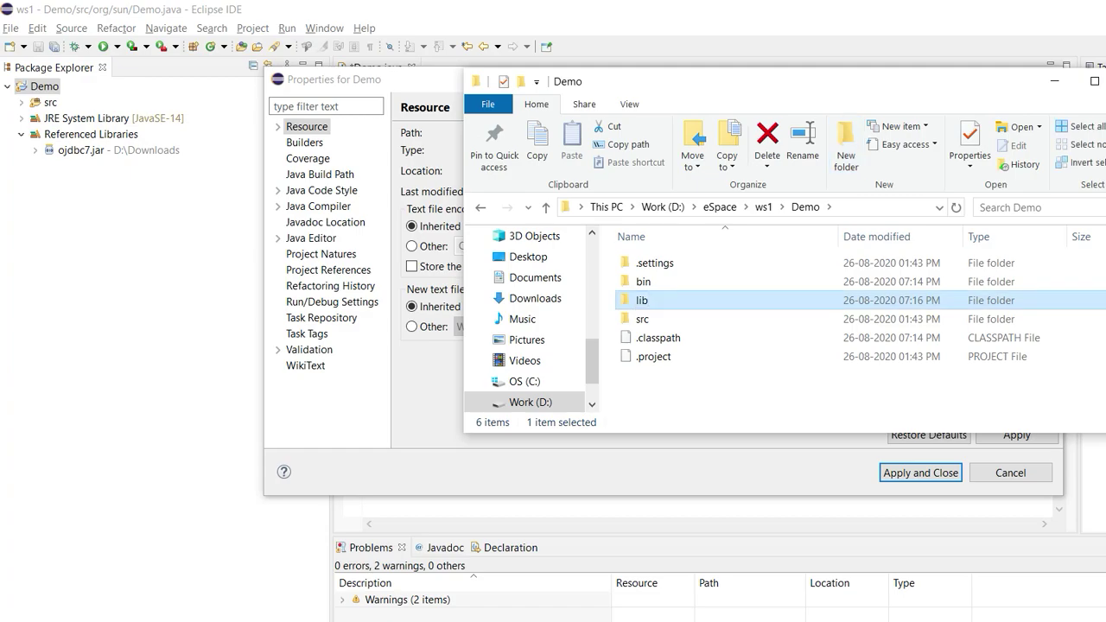
Switch to the D:\Downloads folder window and copy both jd-gui-1.6.6.jar and ojdbc7.jar
left_click(186, 621)
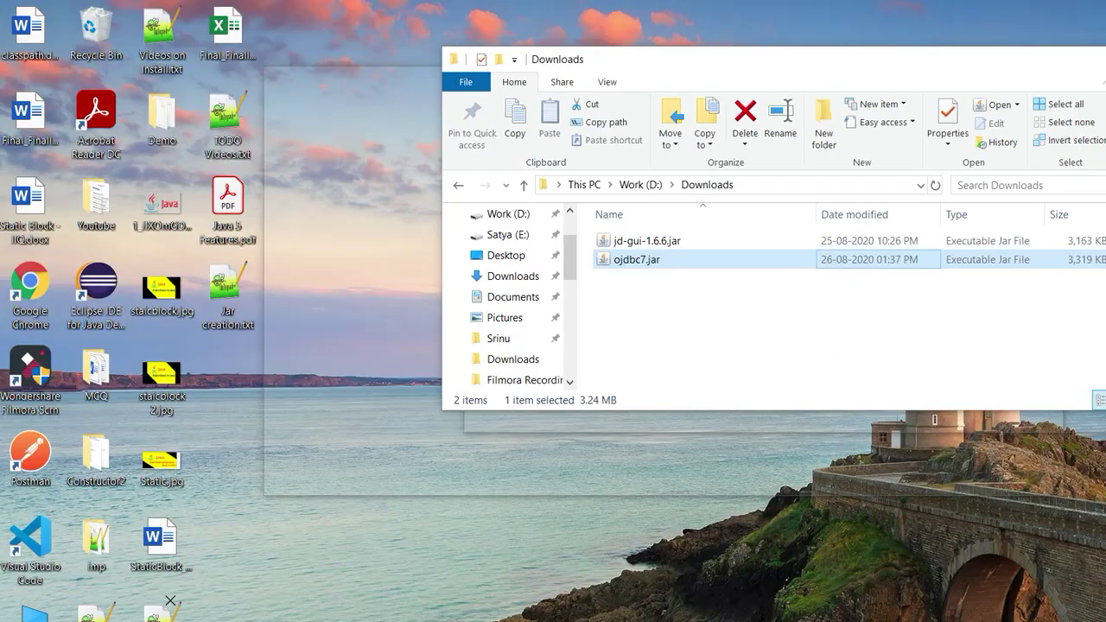
left_click(86, 605)
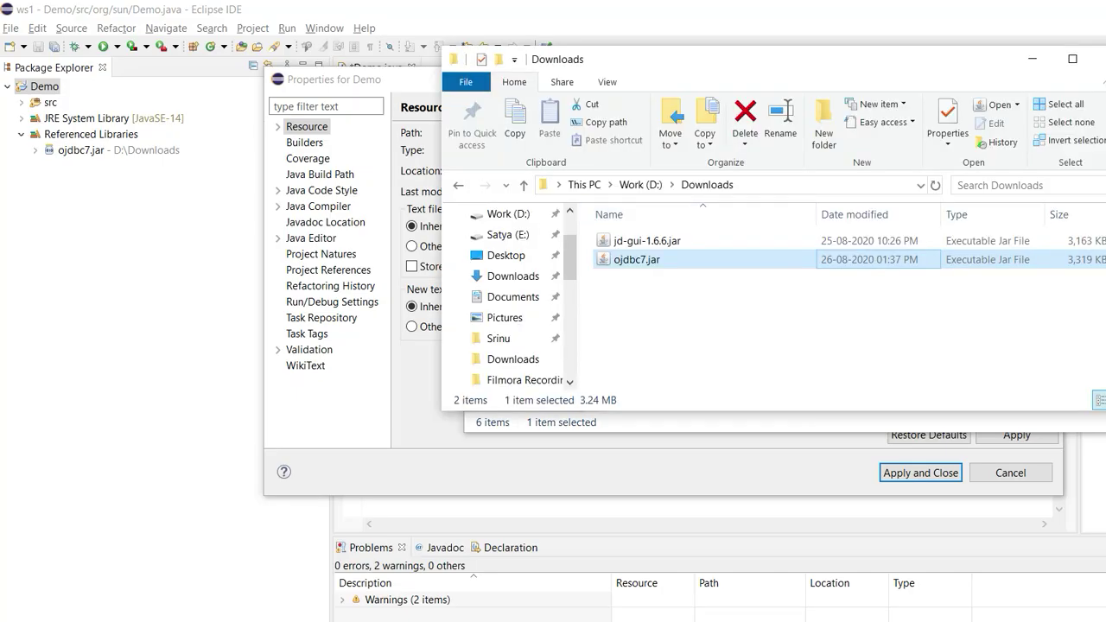
key("ctrl+a")
key("ctrl+c")
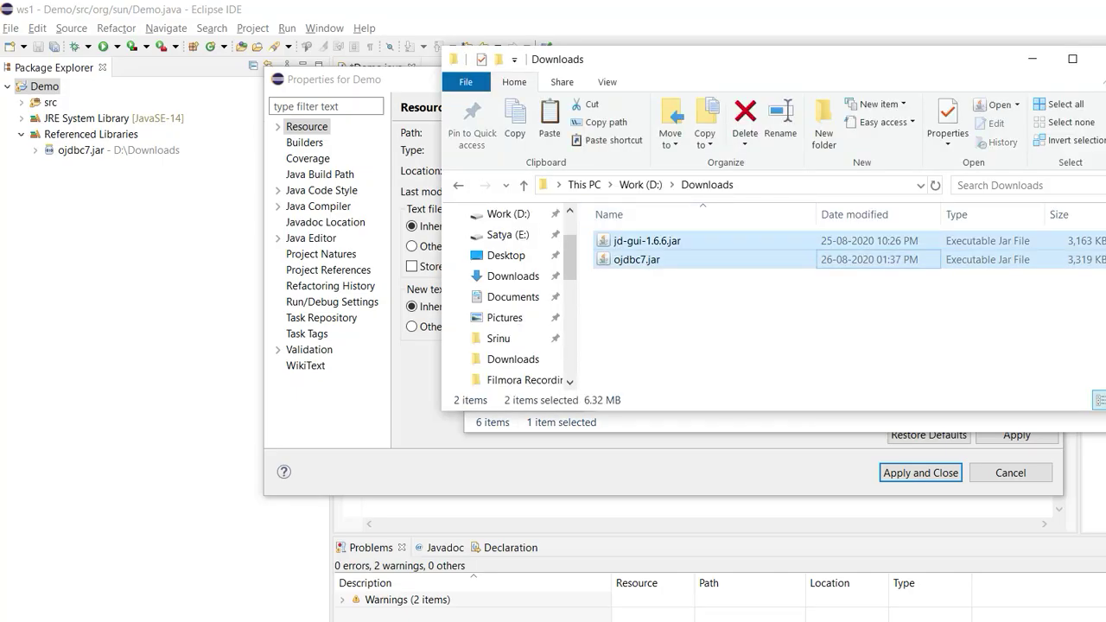
Switch to the Demo project folder window and paste the copied JAR files into its lib folder
key("alt+Tab")
key("alt+Tab")
key("alt+Tab")
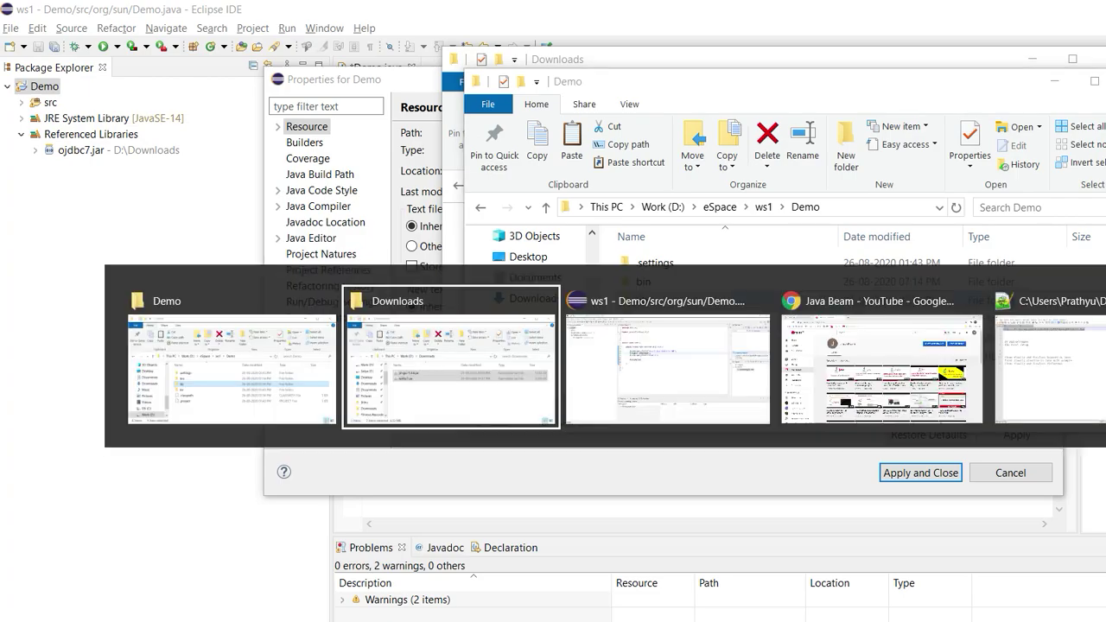
key("alt+Tab")
key("alt+Tab")
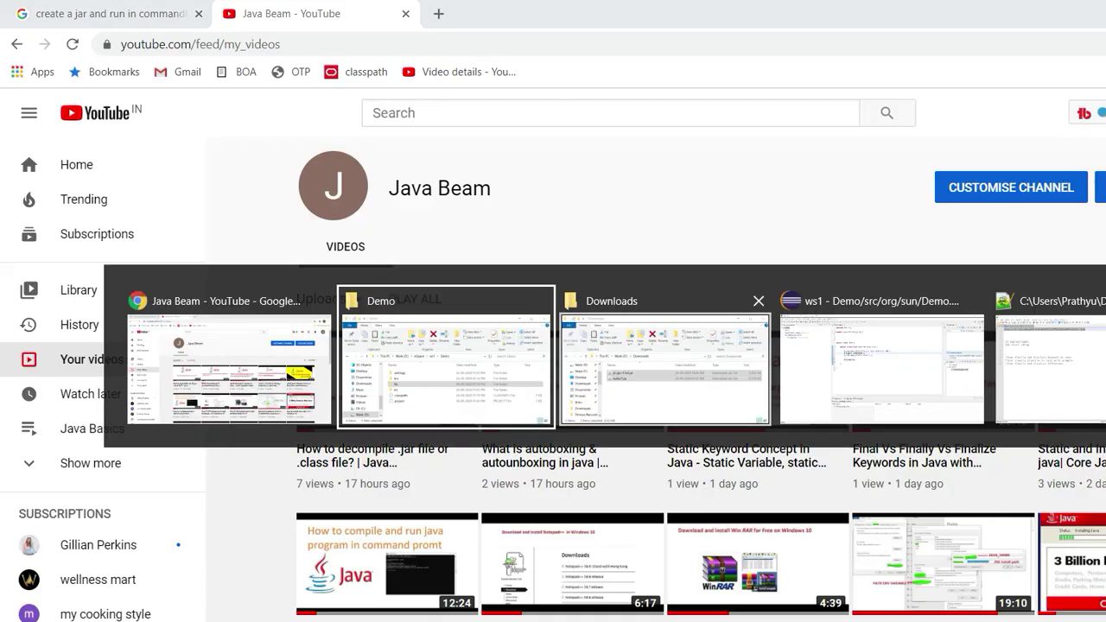
key("alt+Tab")
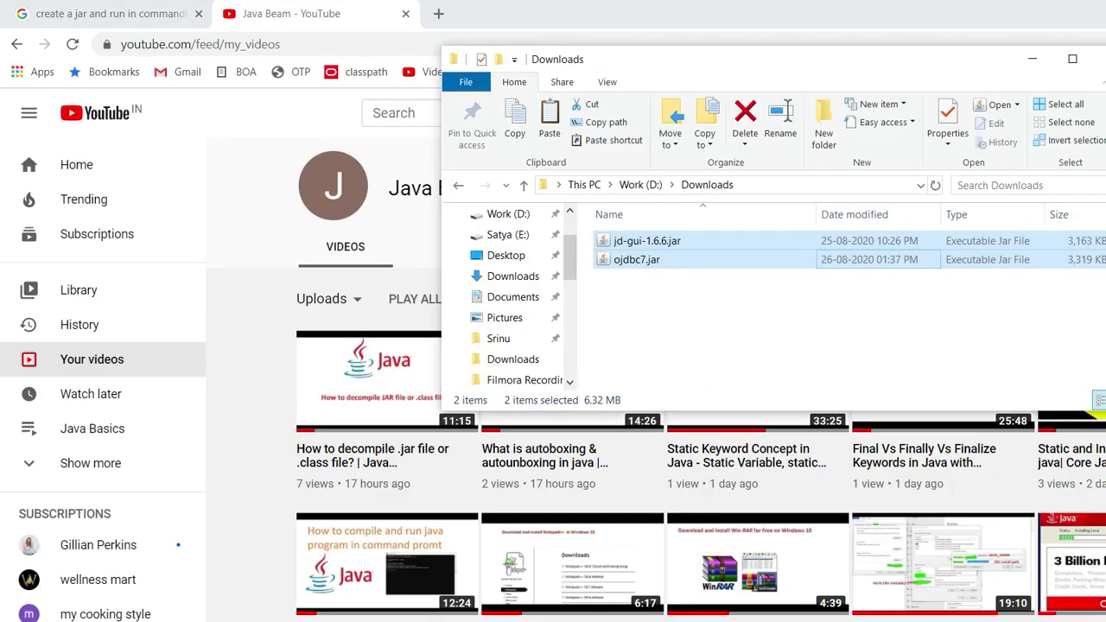
key("alt+Tab")
key("alt+Tab")
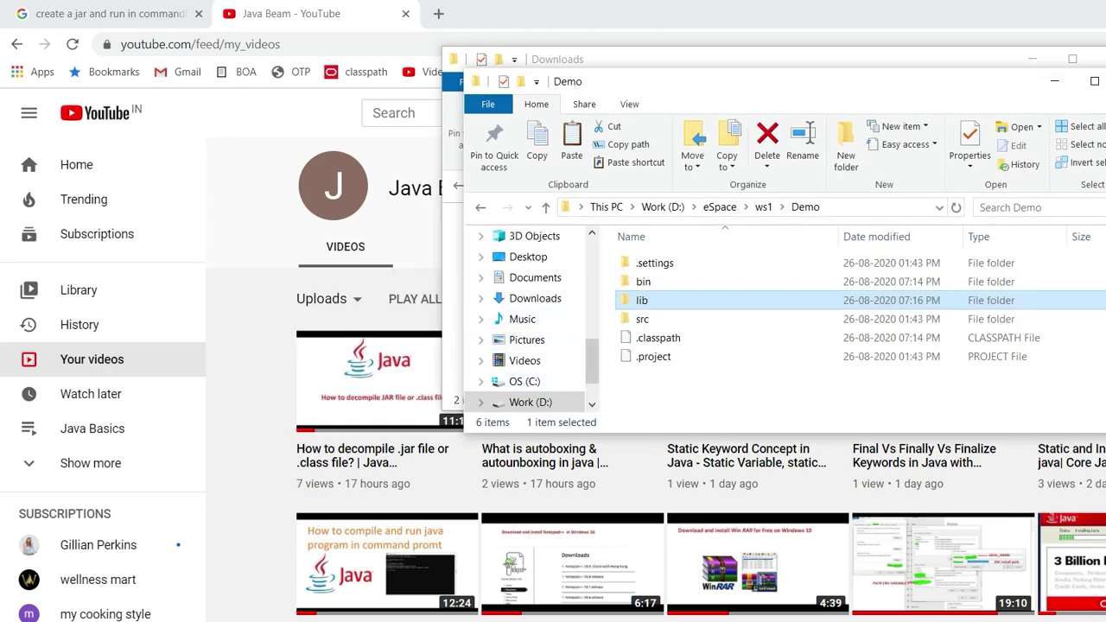
double_click(642, 303)
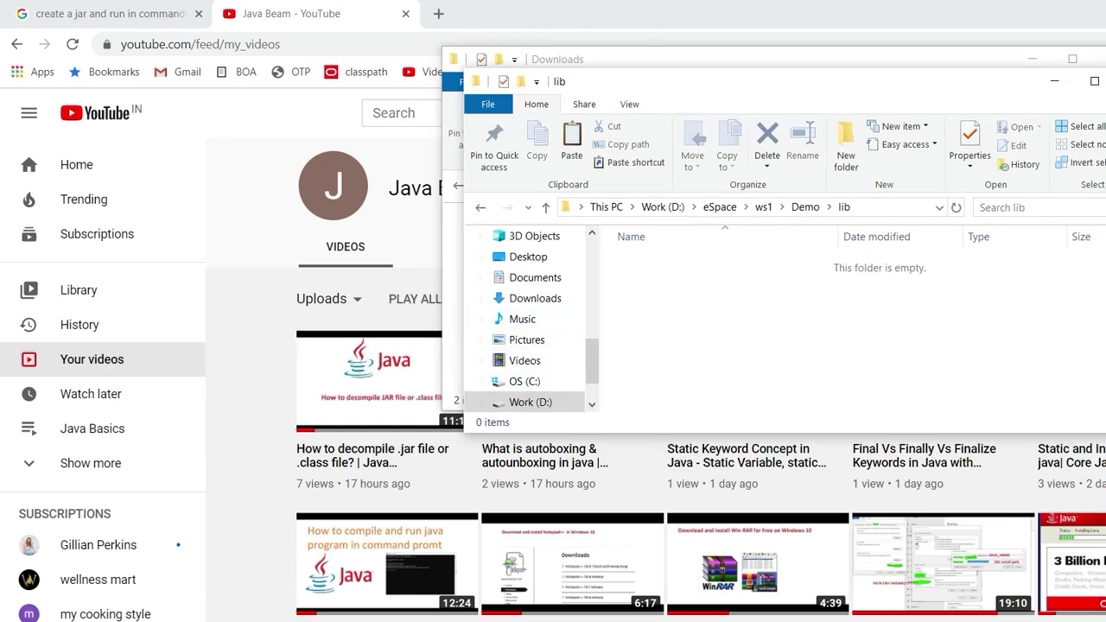
key("ctrl+v")
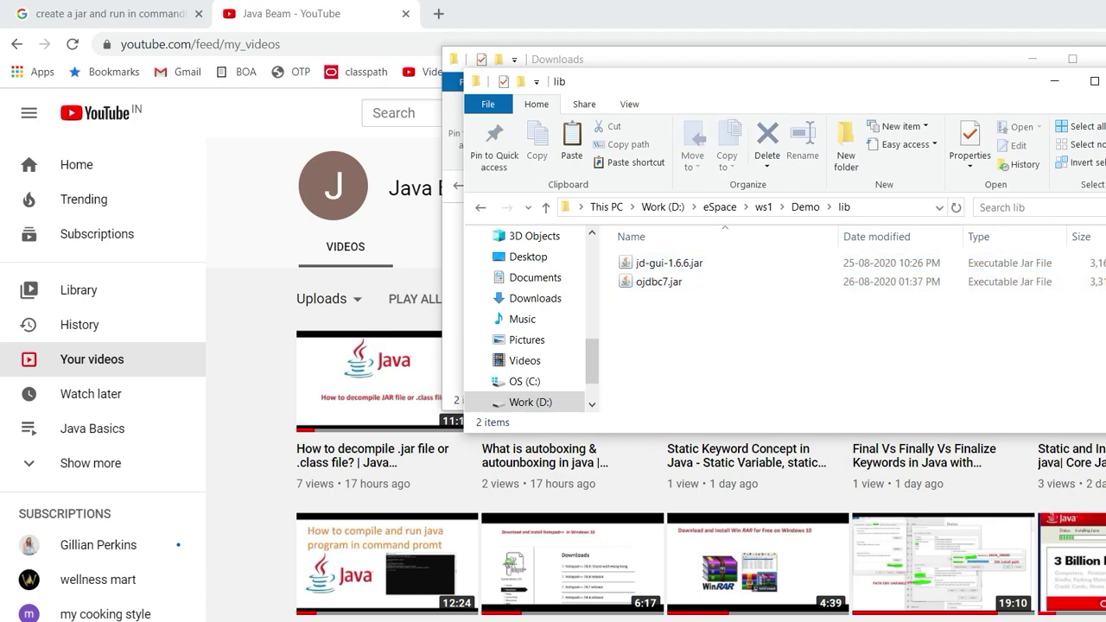
Return to Eclipse, close the Resource properties, and open the Demo project's build path configuration
left_click(233, 619)
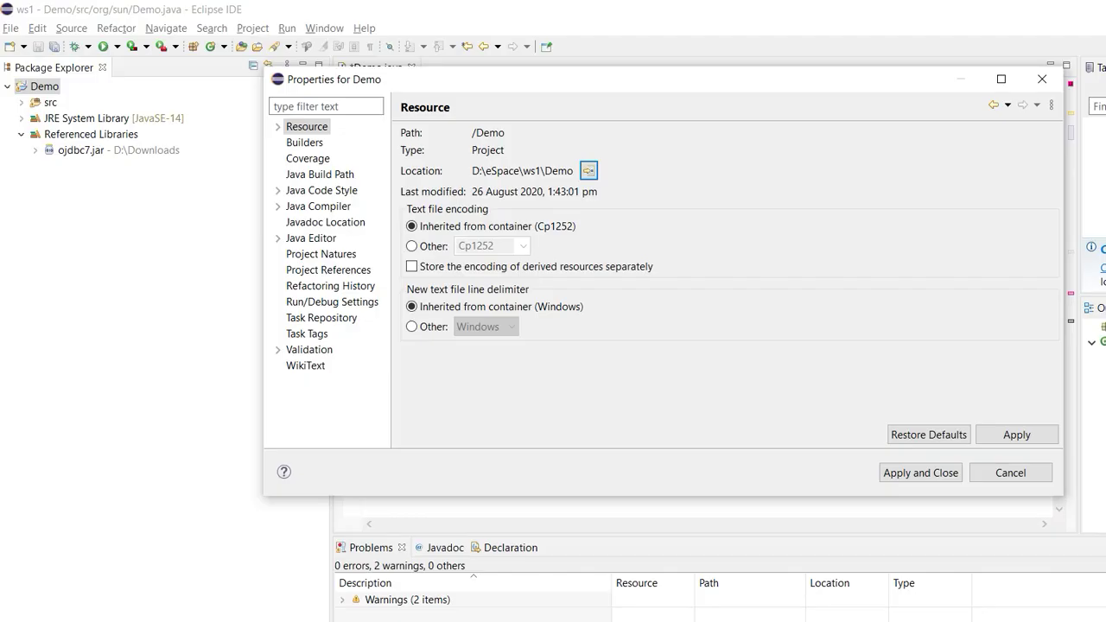
left_click(1043, 78)
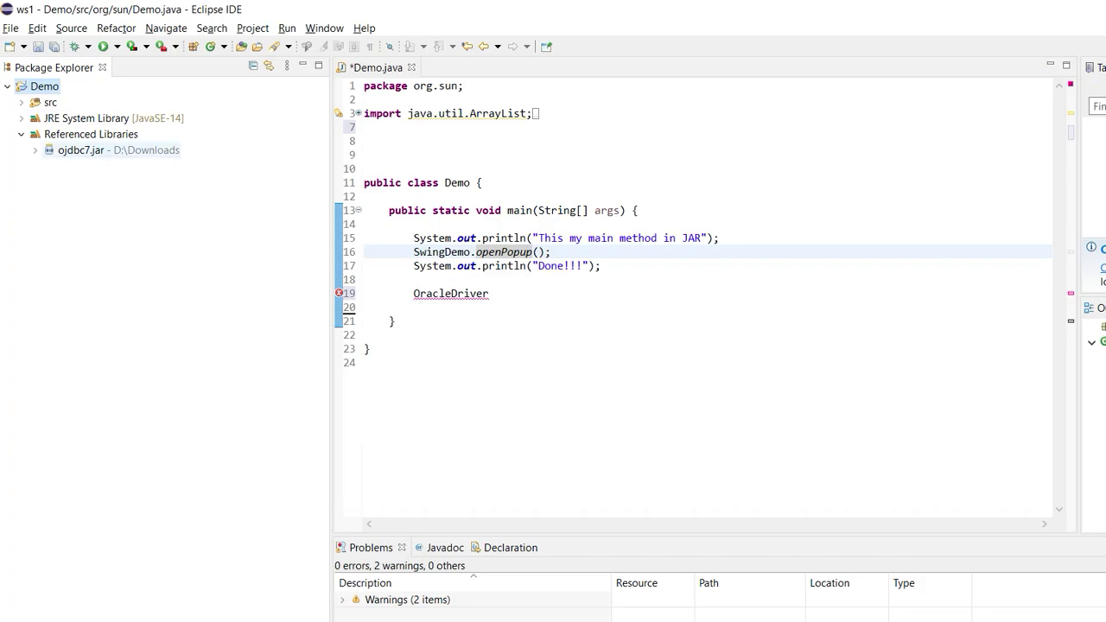
left_click(94, 150)
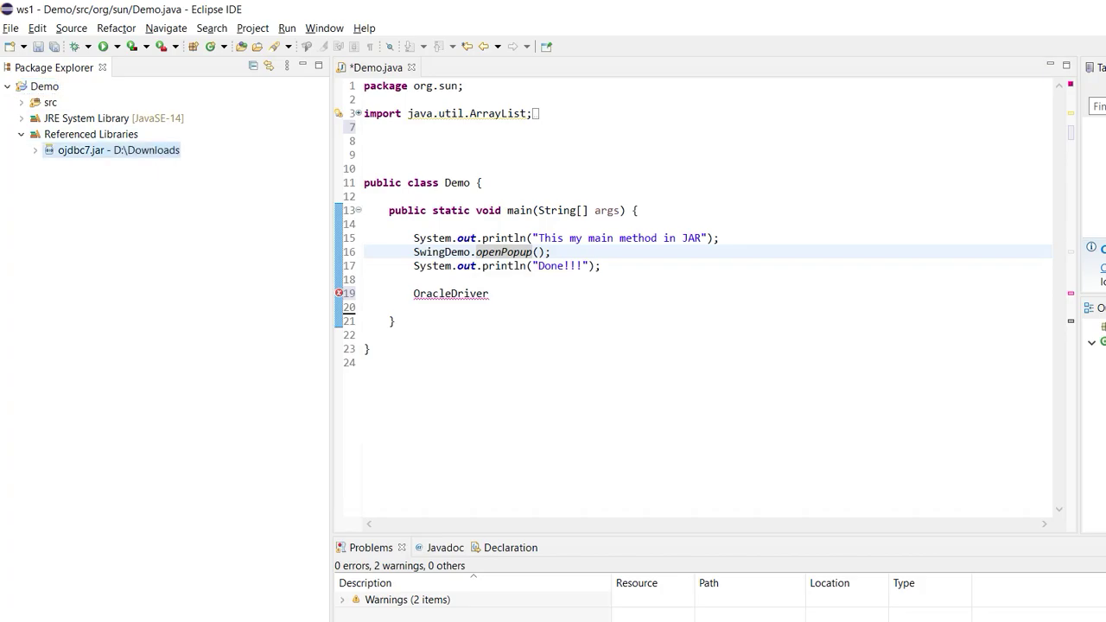
left_click(44, 87)
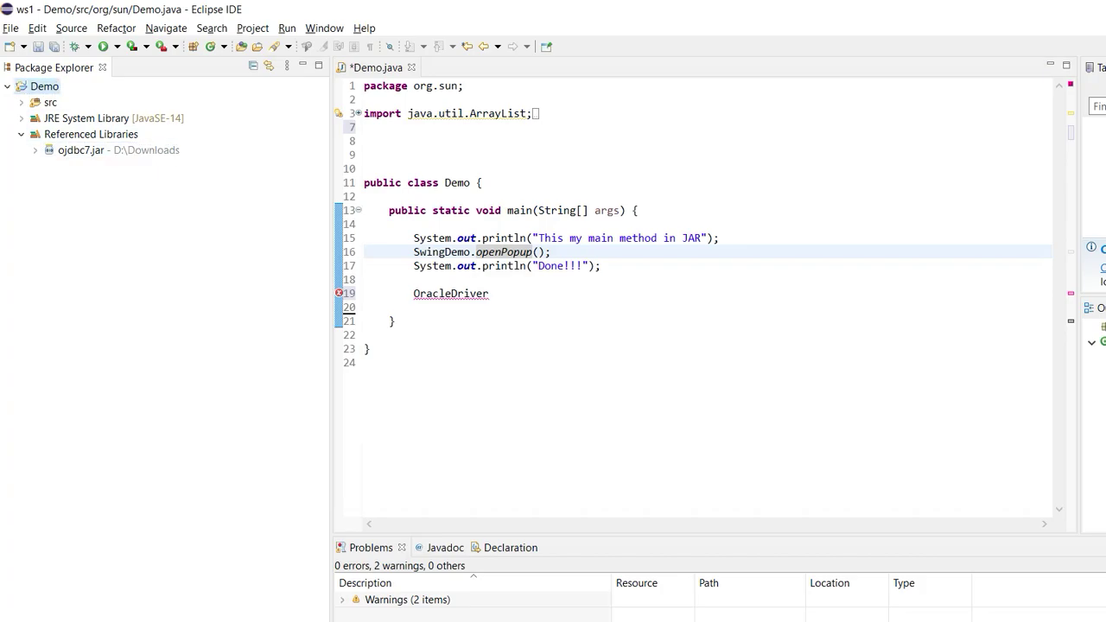
right_click(49, 87)
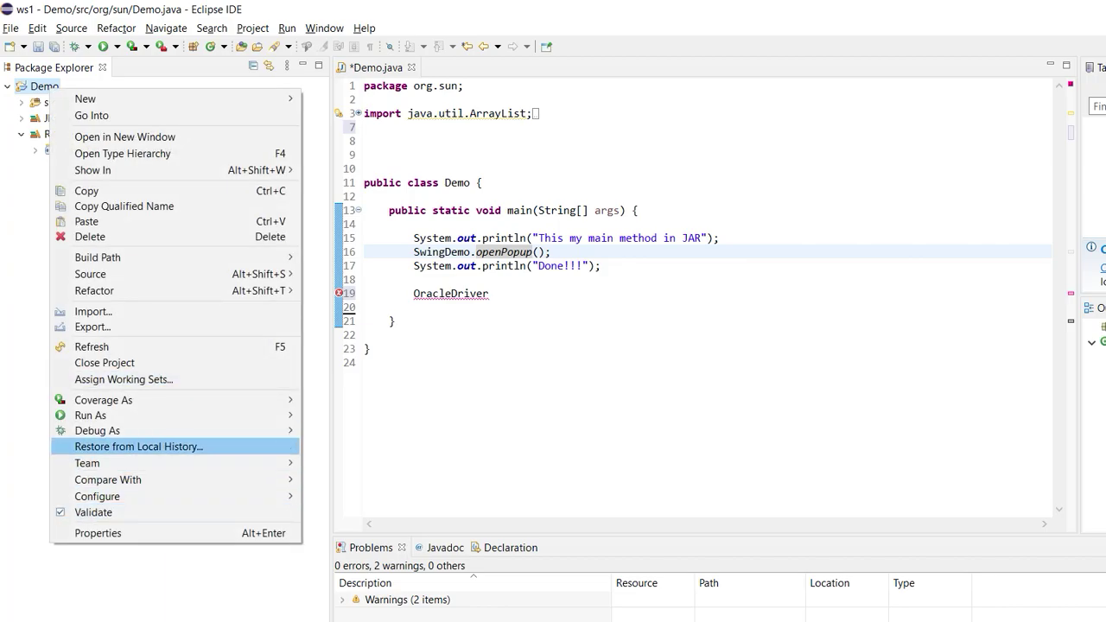
mouse_move(130, 256)
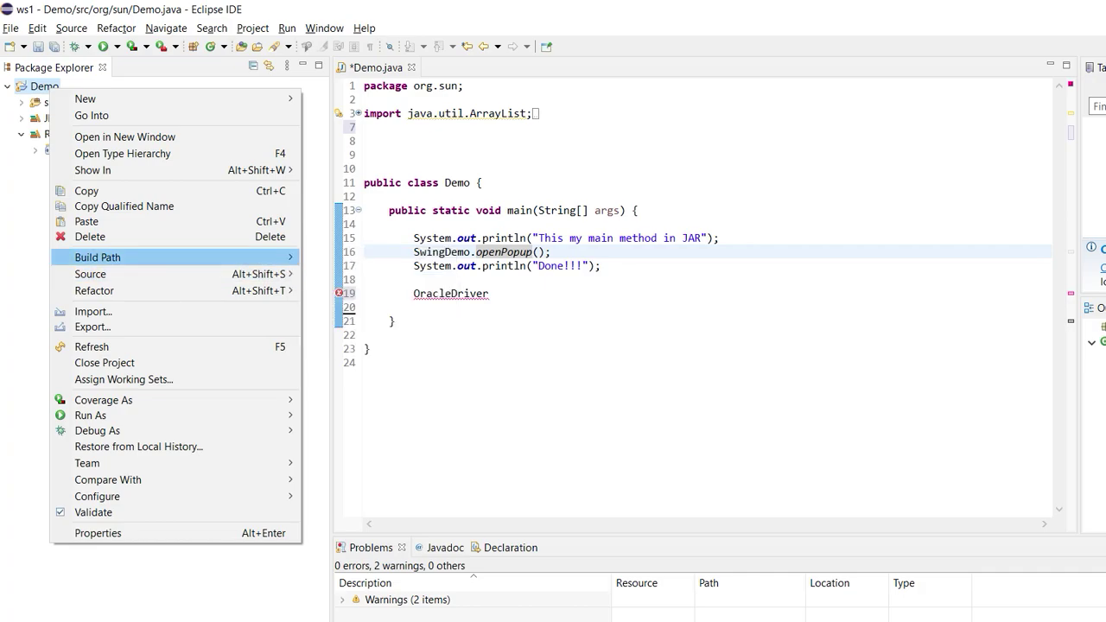
mouse_move(172, 256)
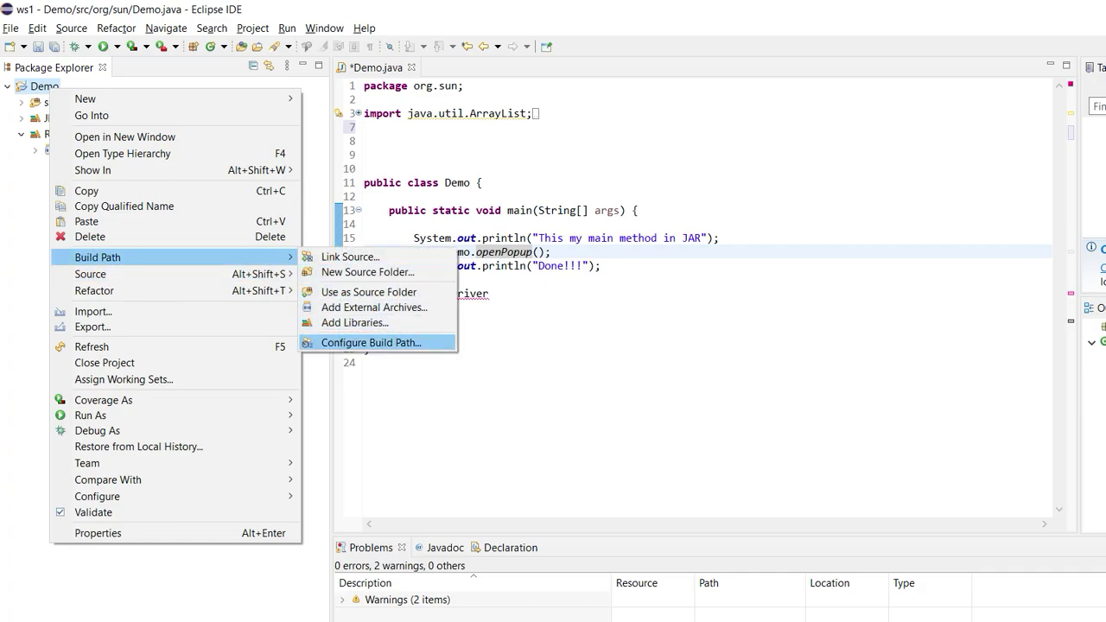
left_click(372, 342)
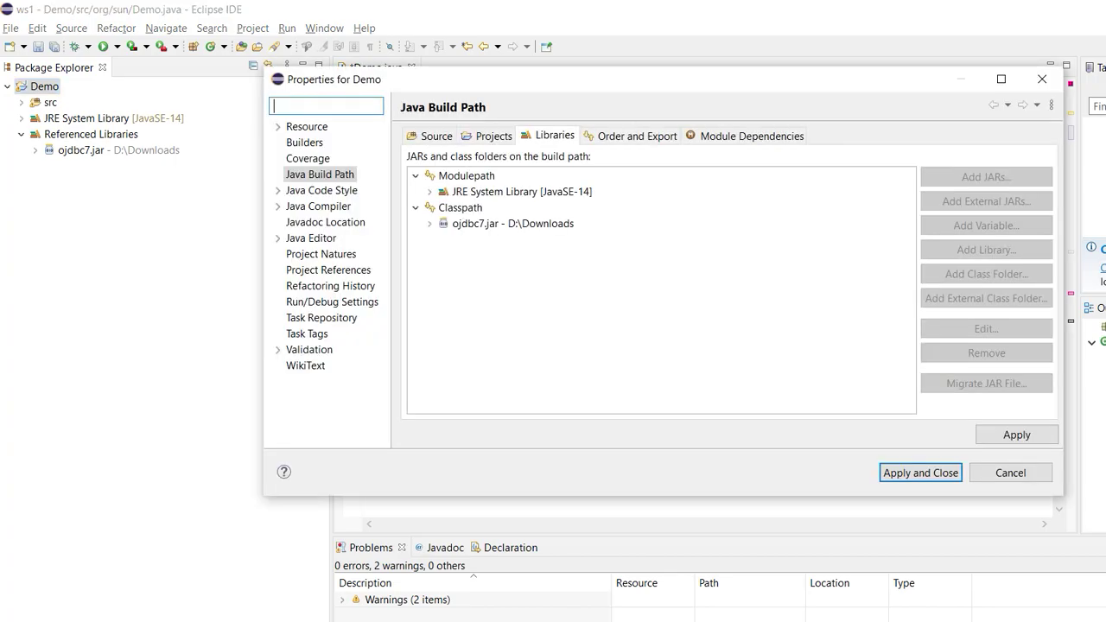
Remove the ojdbc7.jar entry located in D:\Downloads from the Demo project's classpath
left_click(513, 224)
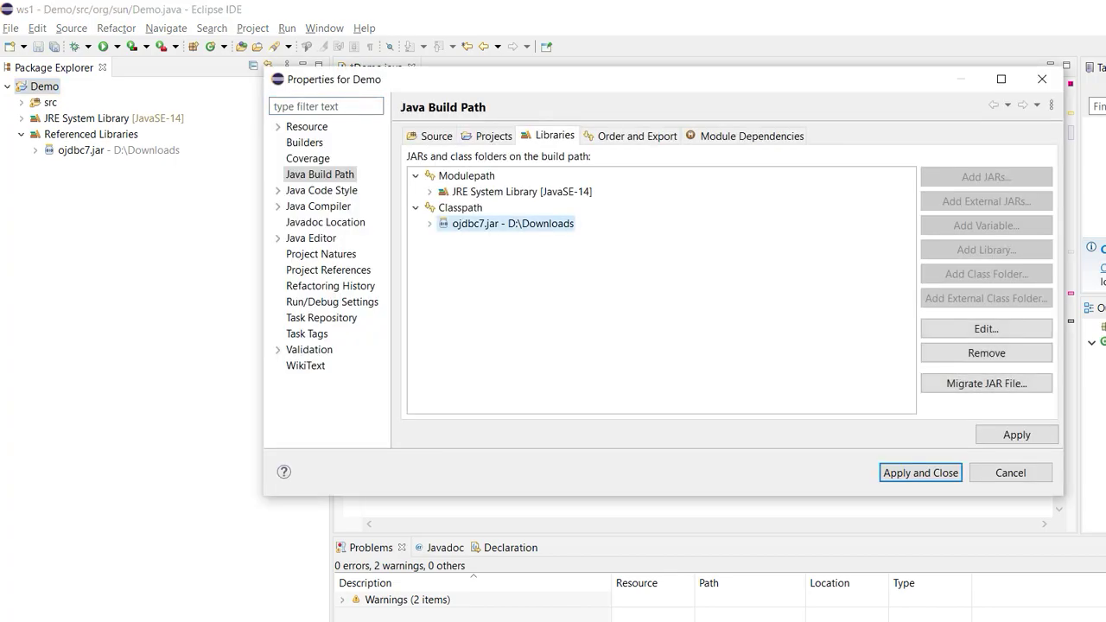
left_click(987, 353)
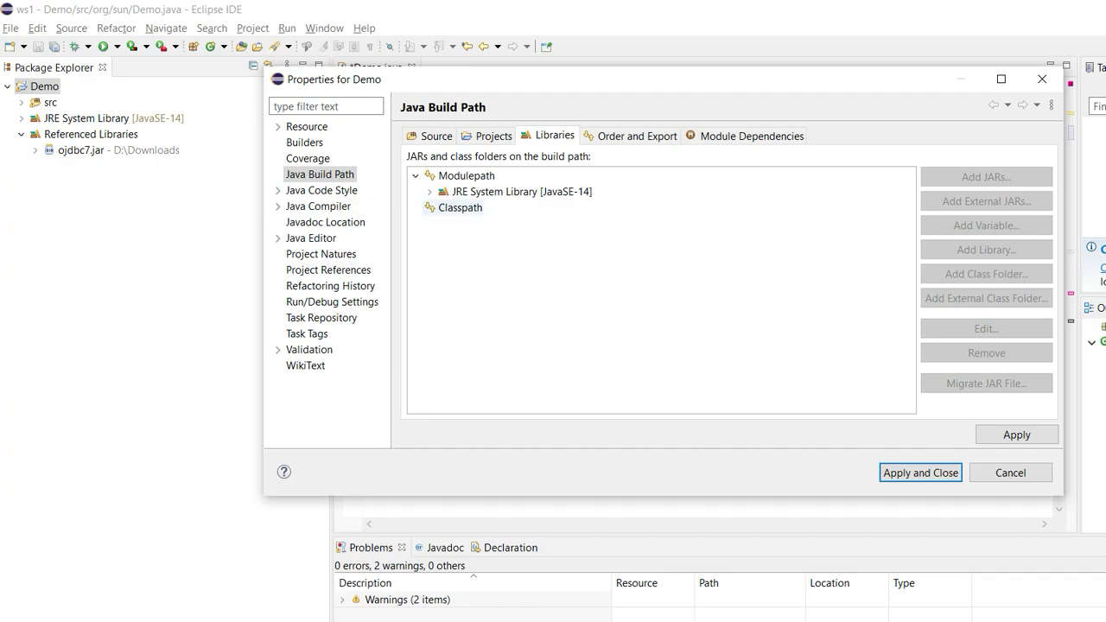
Add jd-gui-1.6.6.jar and ojdbc7.jar from D:\eSpace\ws1\Demo\lib to the classpath as external JARs, and apply and close the build path properties
left_click(458, 208)
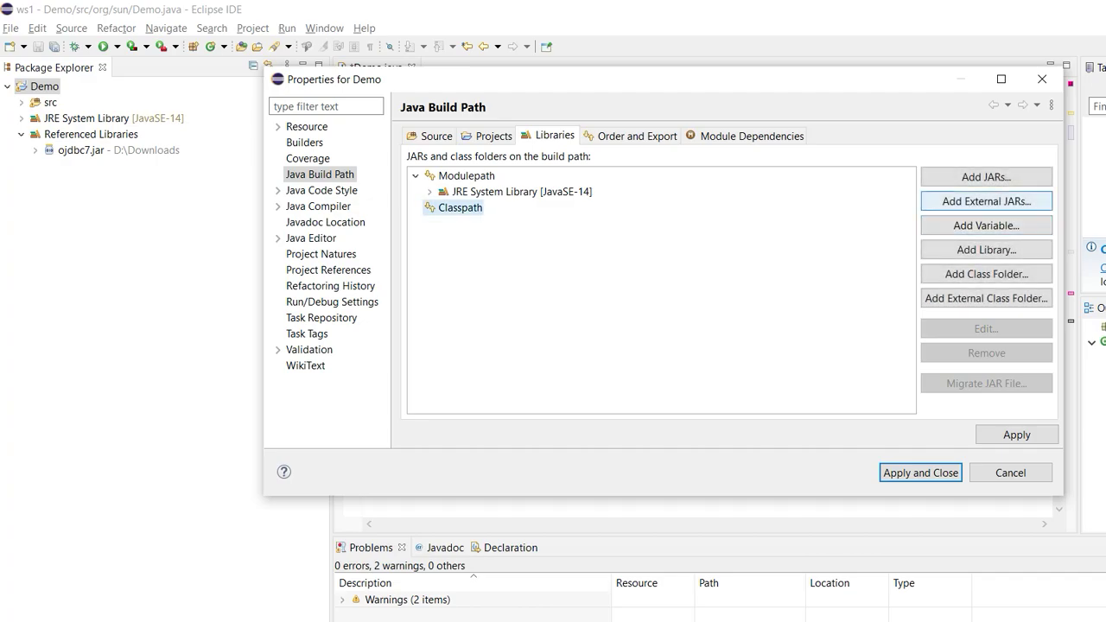
left_click(986, 200)
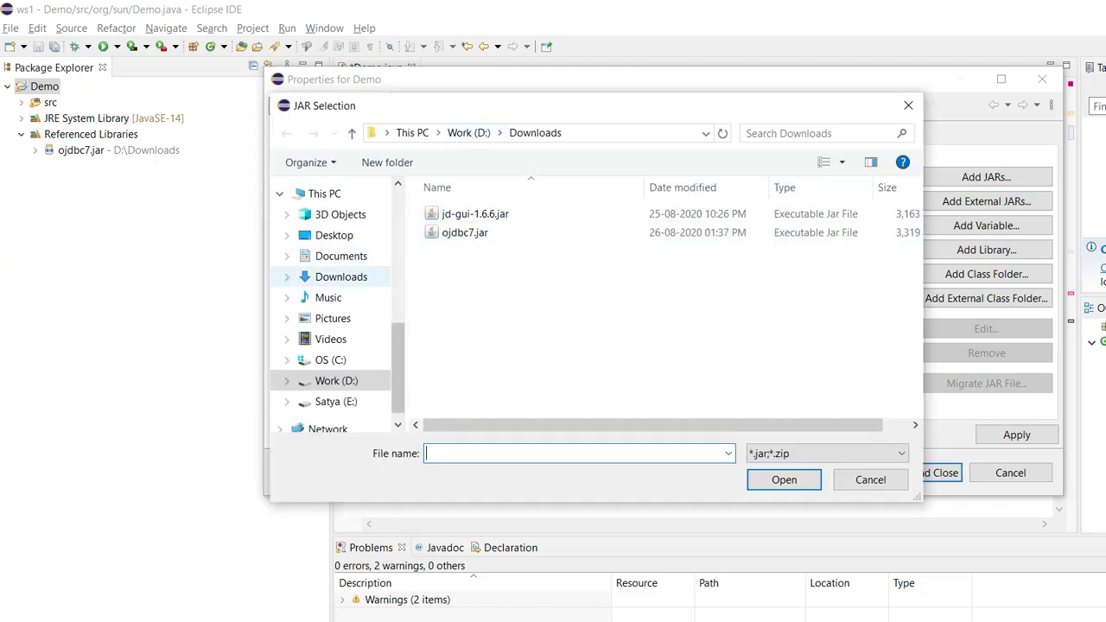
left_click(469, 132)
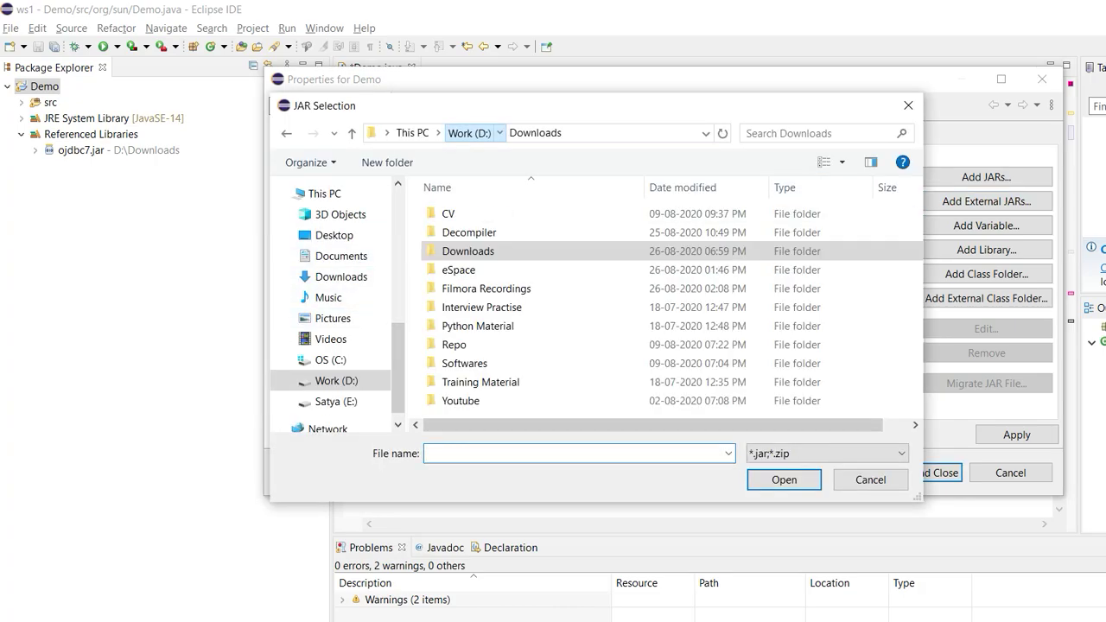
double_click(459, 270)
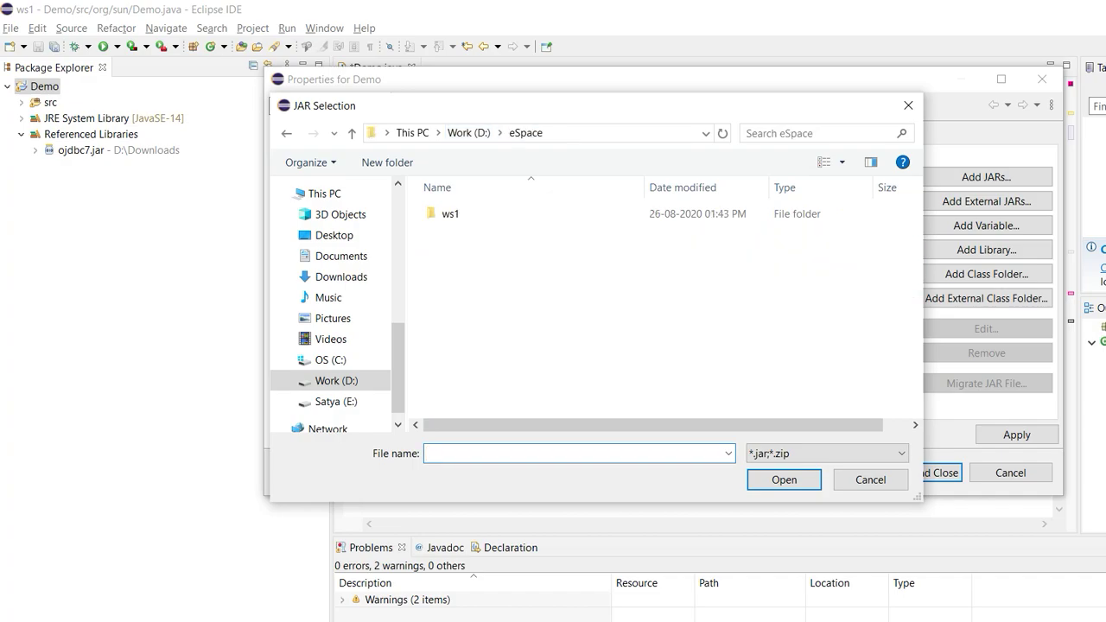
left_click(451, 214)
double_click(452, 214)
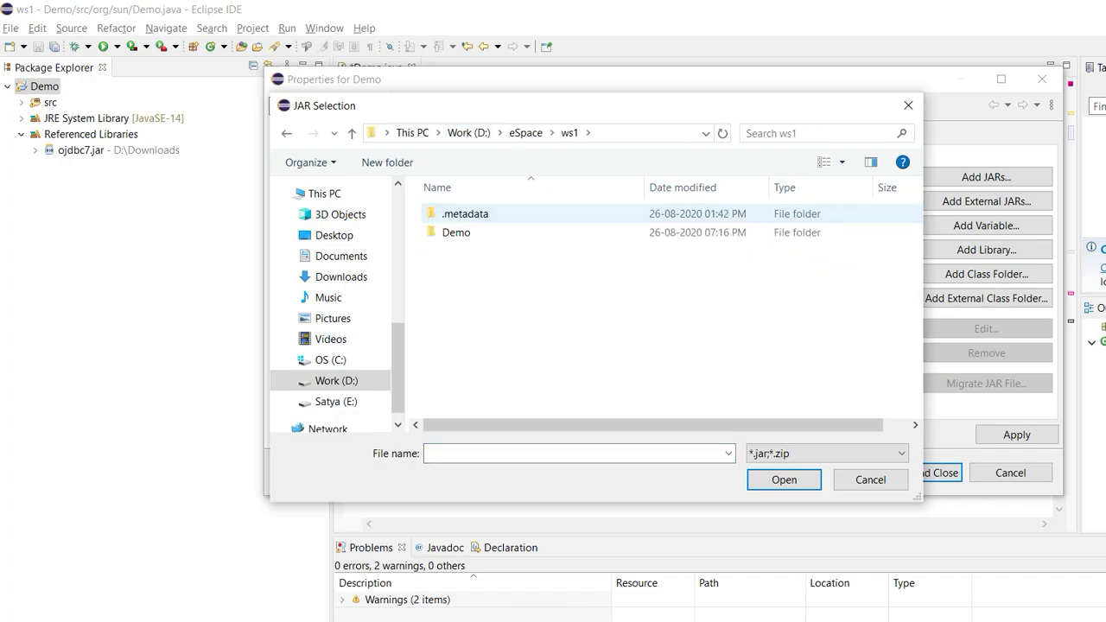
double_click(456, 232)
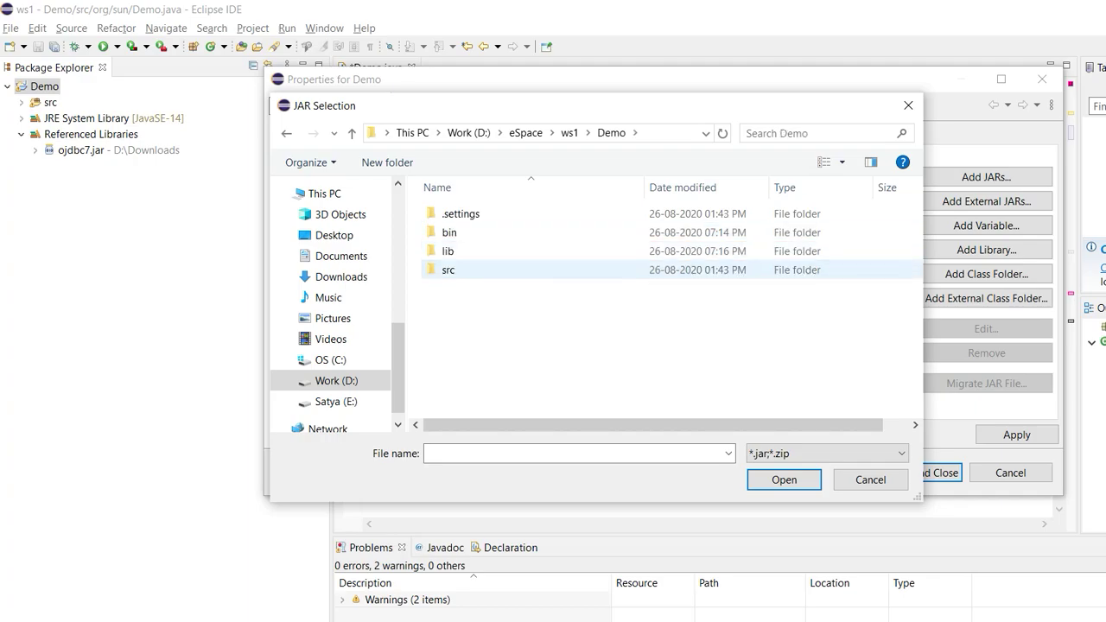
double_click(448, 251)
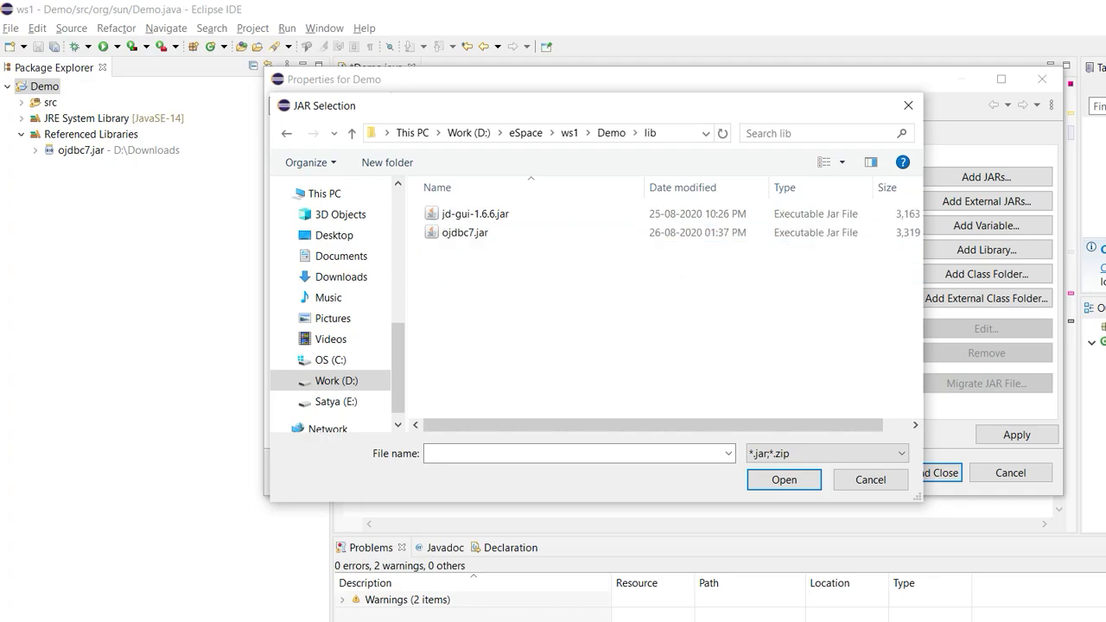
key("ctrl+a")
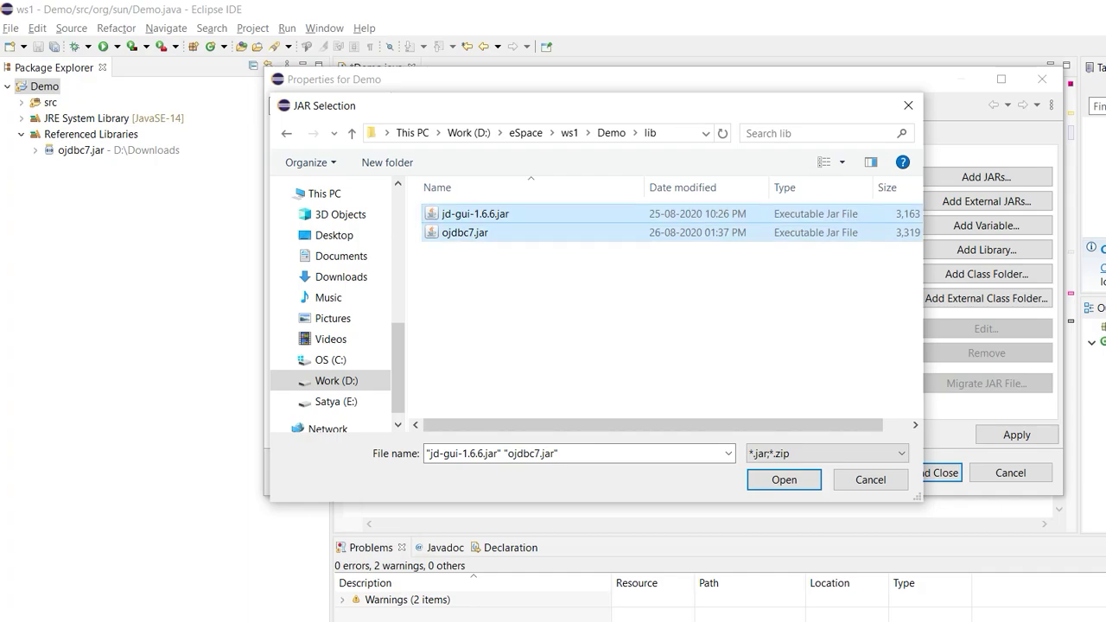
key("Return")
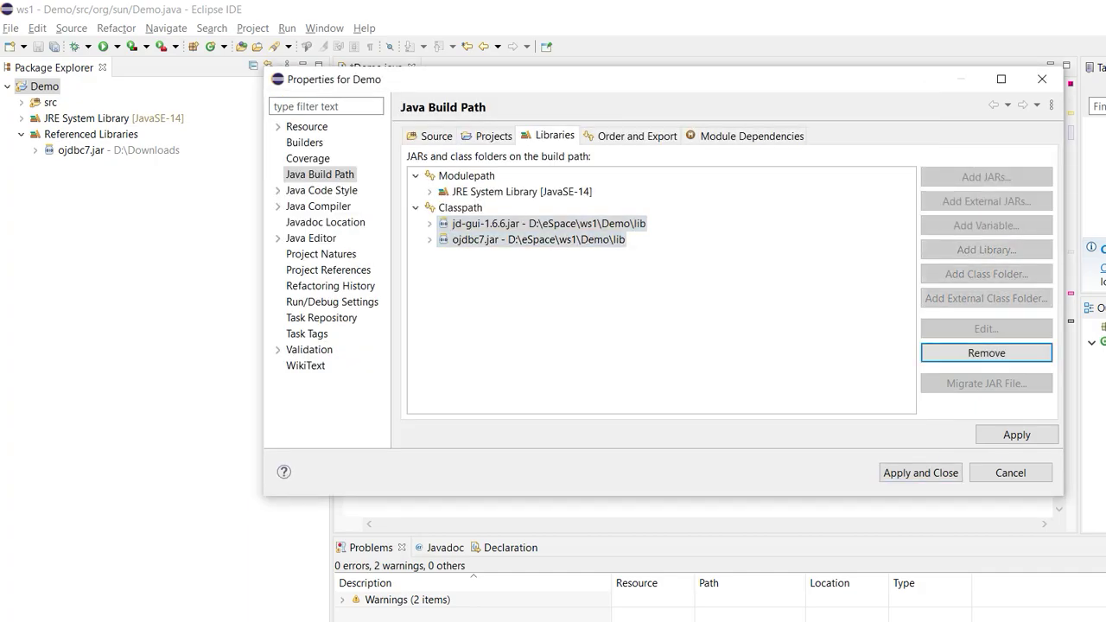
left_click(1018, 435)
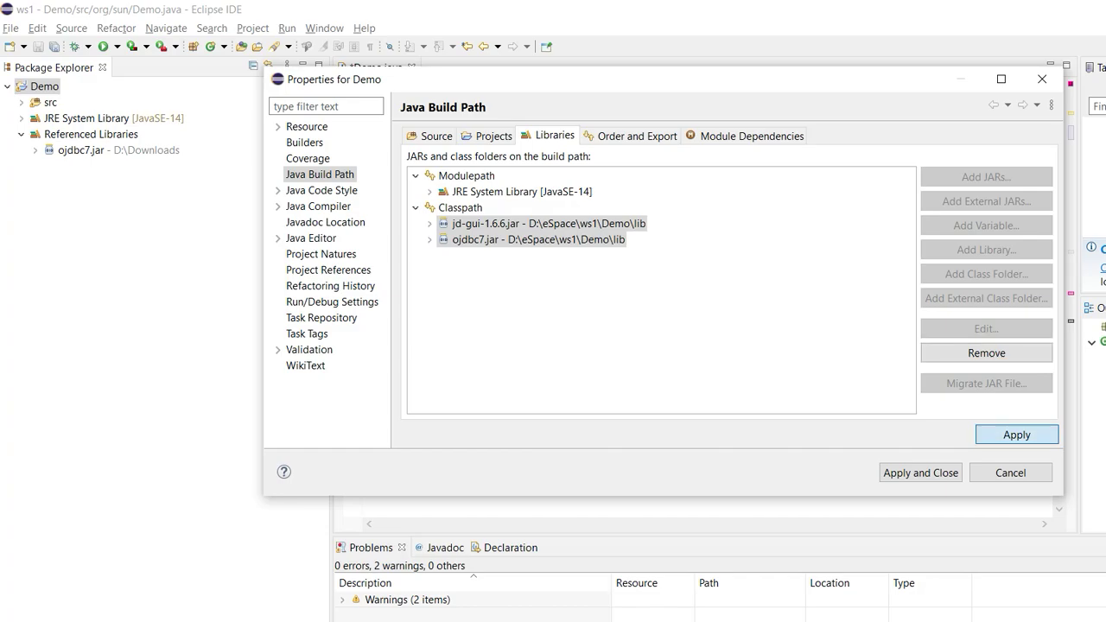
left_click(921, 473)
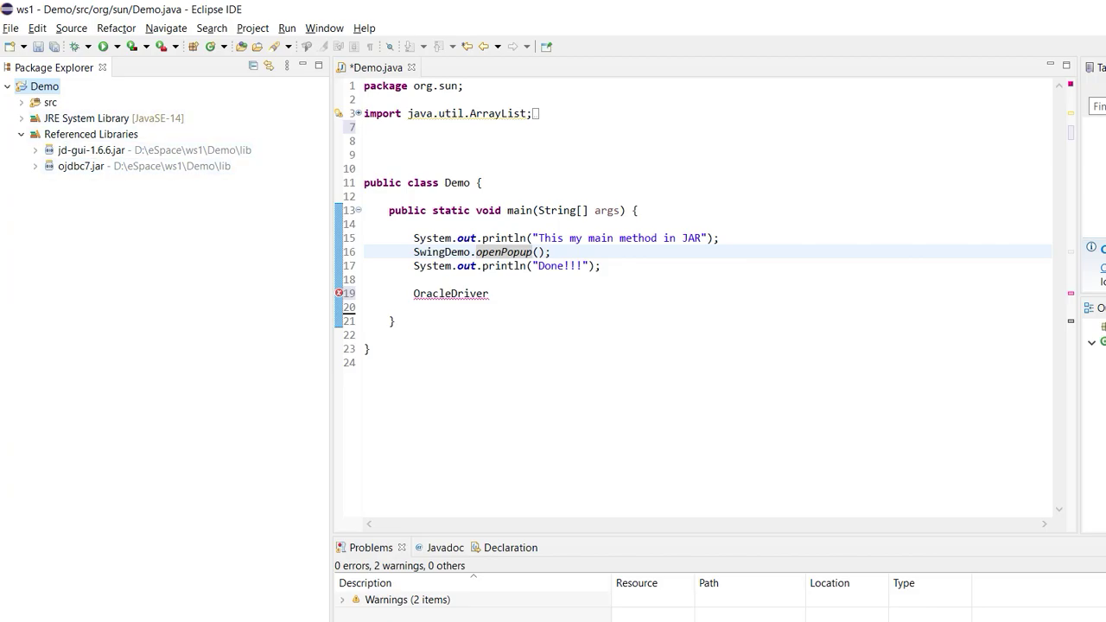
Switch to the lib folder window to review the project's JAR files, and return to Demo.java in Eclipse
left_click(183, 621)
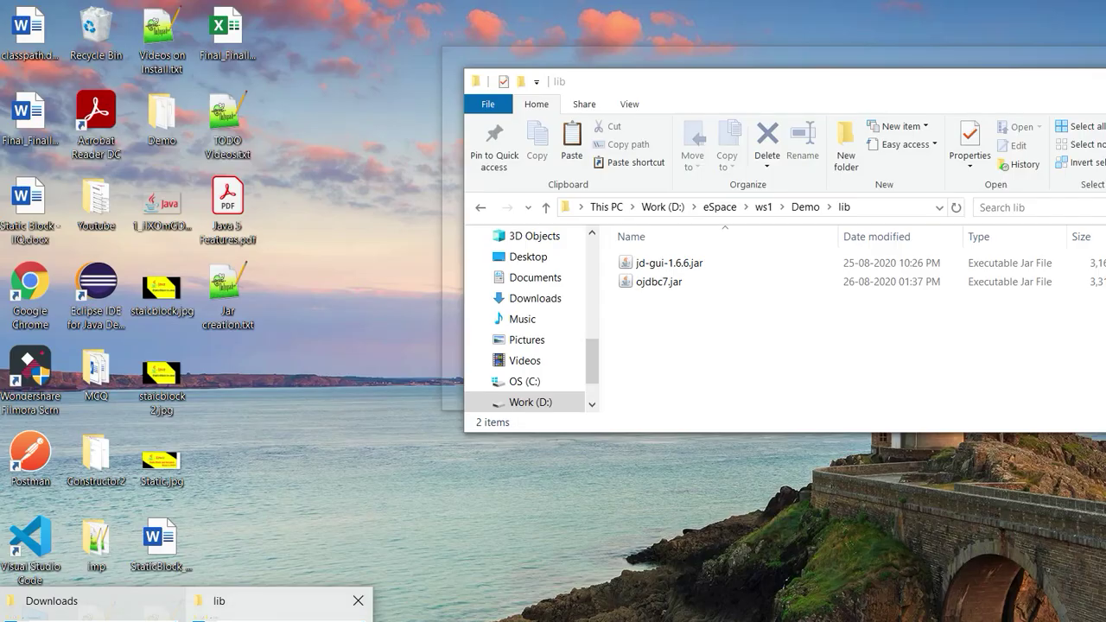
left_click(219, 601)
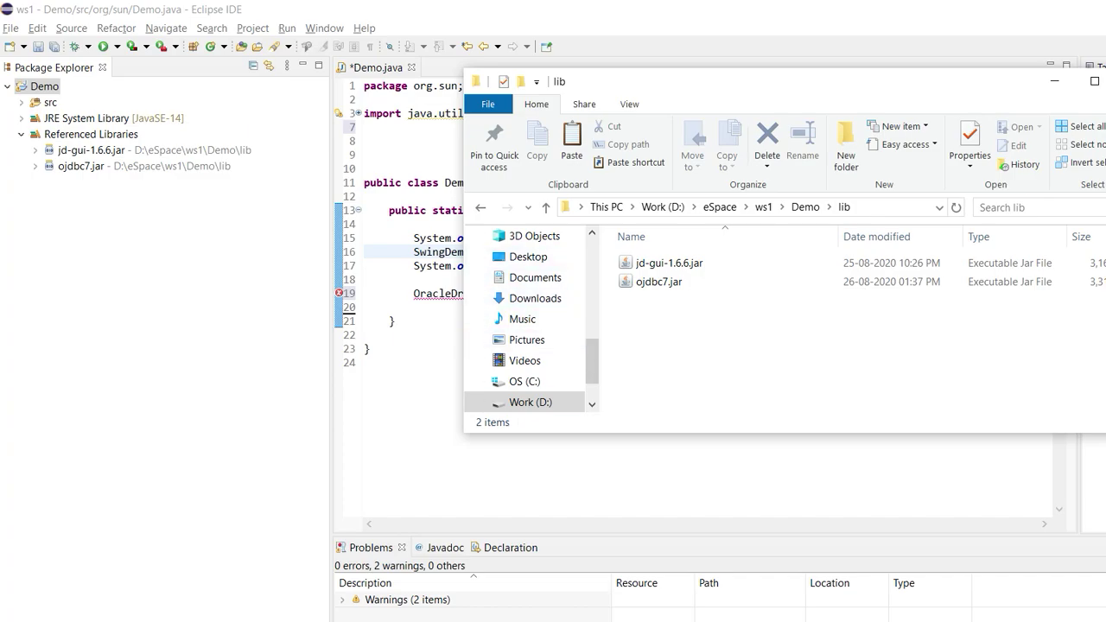
left_click(420, 335)
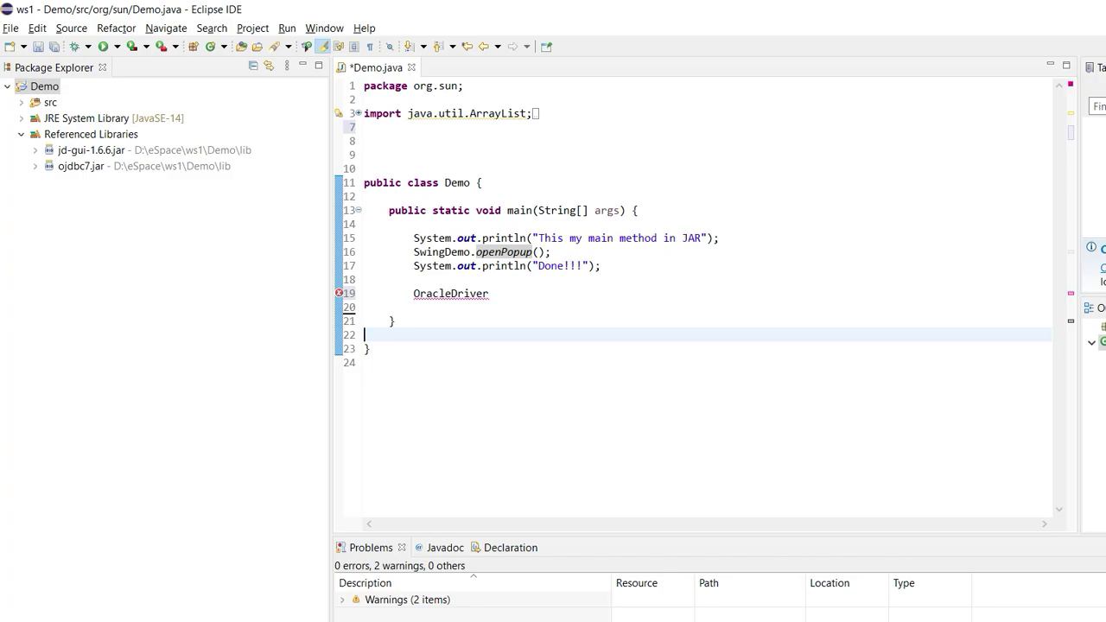
left_click(371, 349)
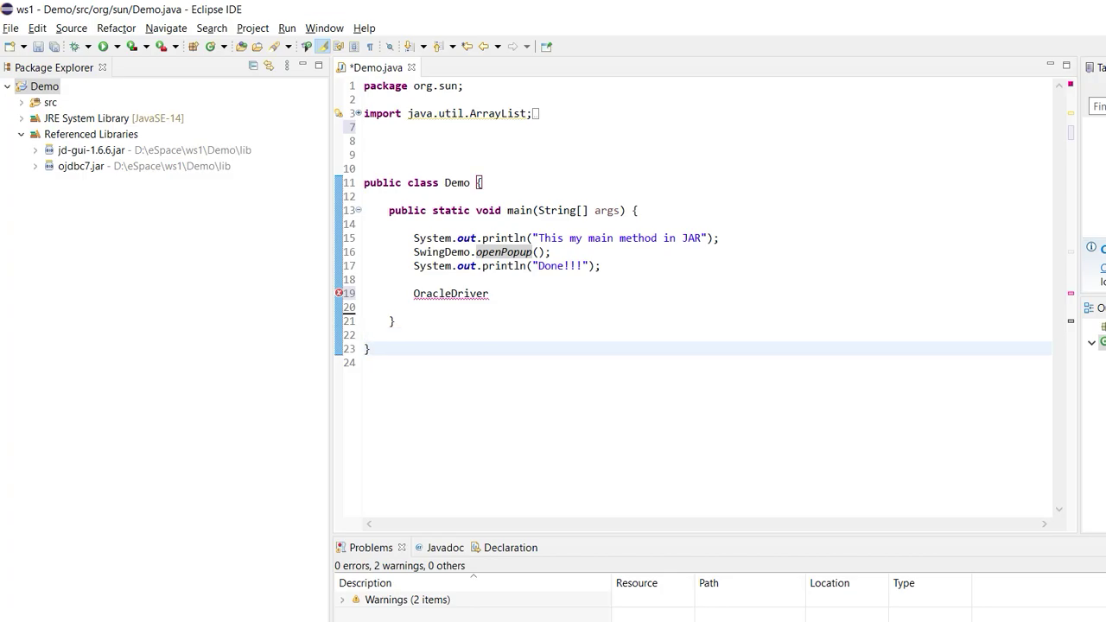